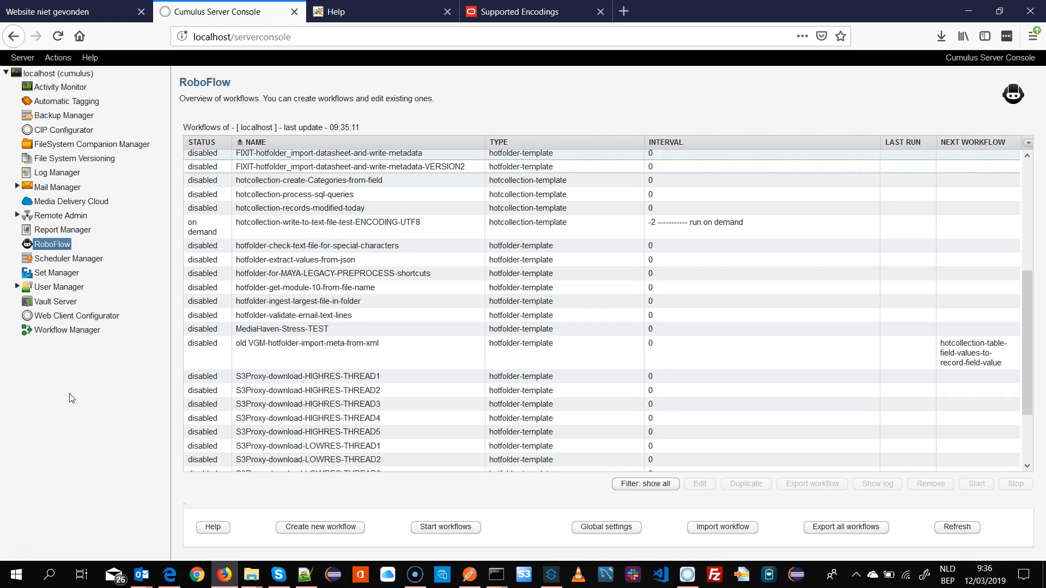
- Open the information window of the Camels in India.mov asset to inspect its Notes field, then close it
left_click(688, 573)
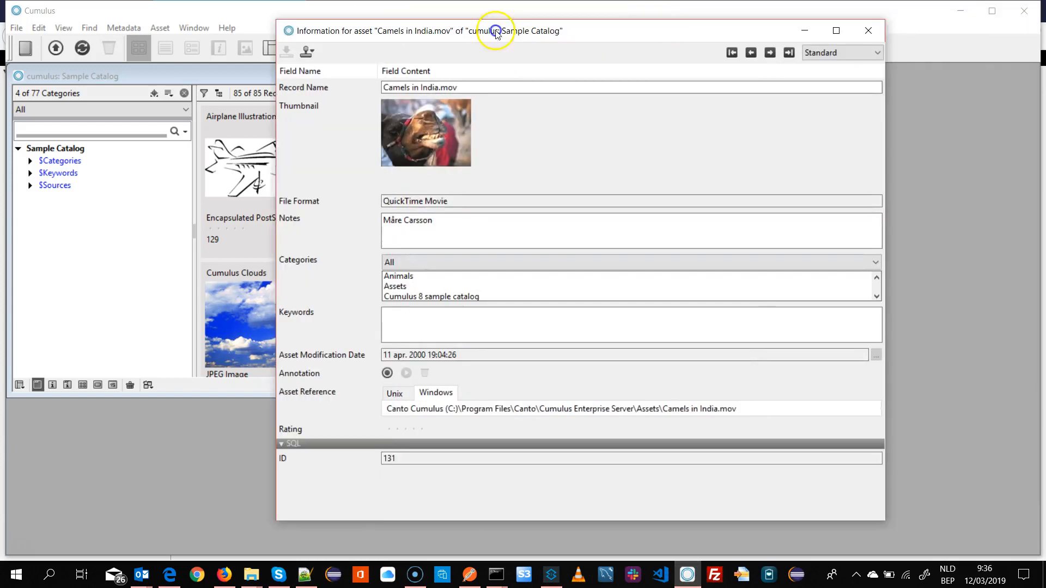
left_click_drag(496, 33, 385, 33)
left_click(285, 222)
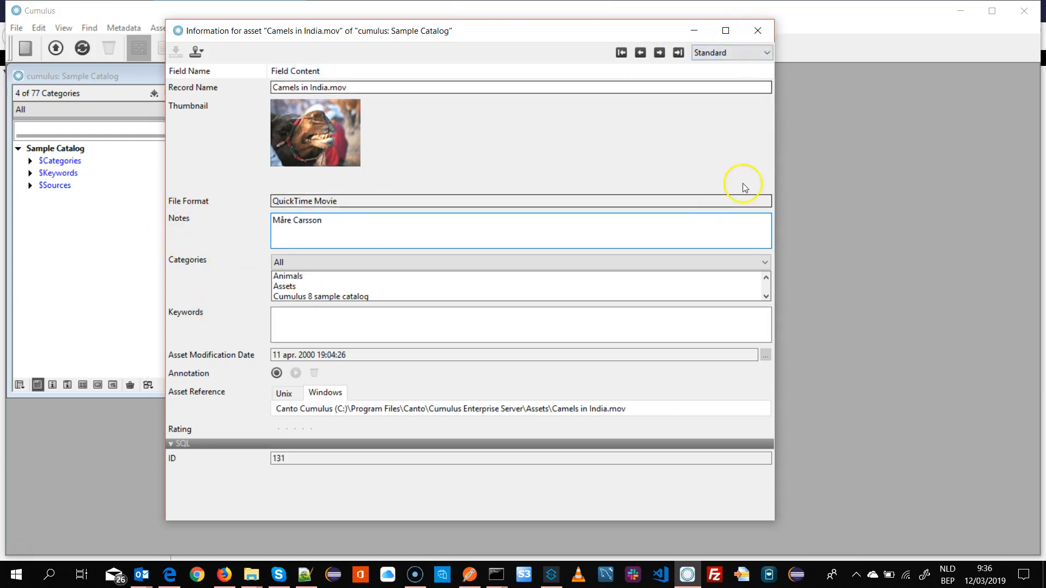
left_click(757, 31)
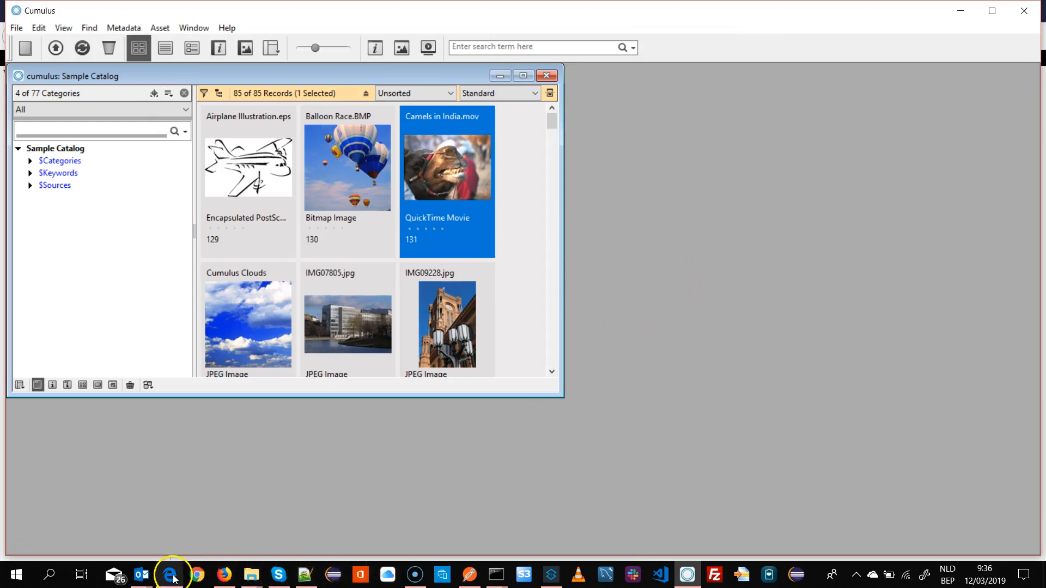
- Open the hotcollection-write-to-text-file-test-ENCODING-UTF8 workflow's action script and inspect the write-text-to-file action settings without changing them
mouse_move(172, 579)
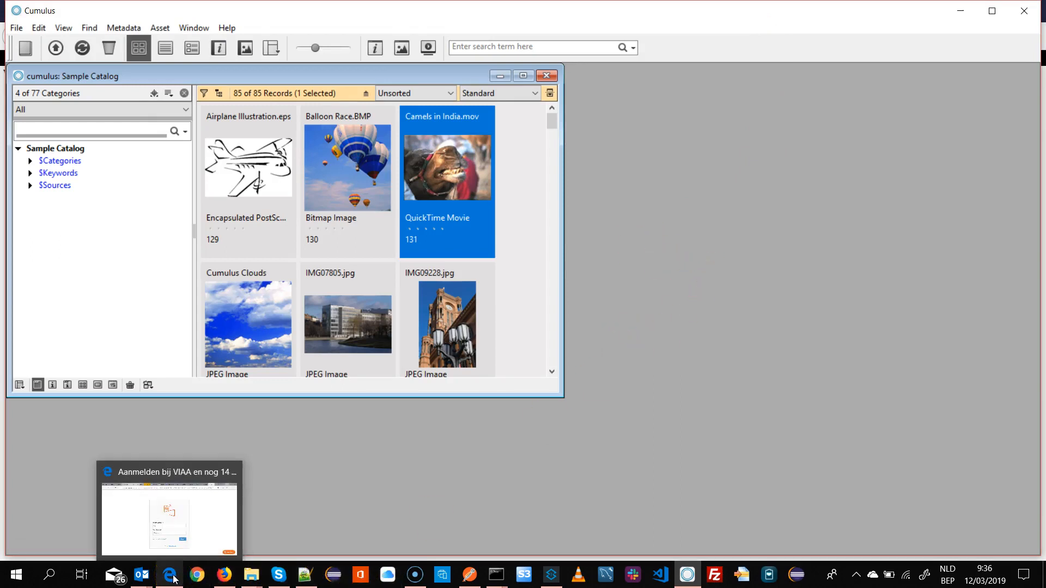
left_click(224, 575)
double_click(356, 224)
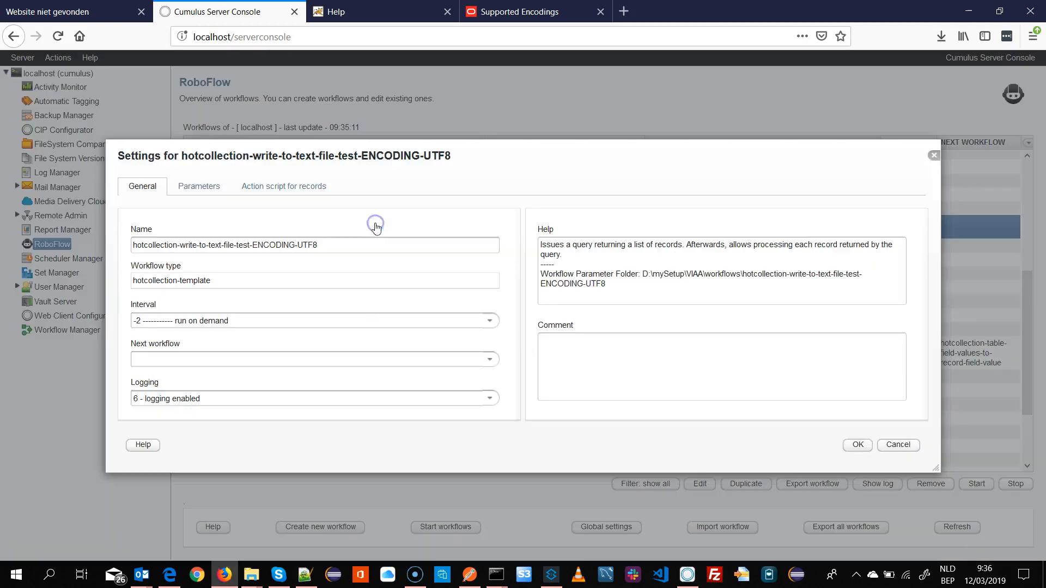
left_click(288, 196)
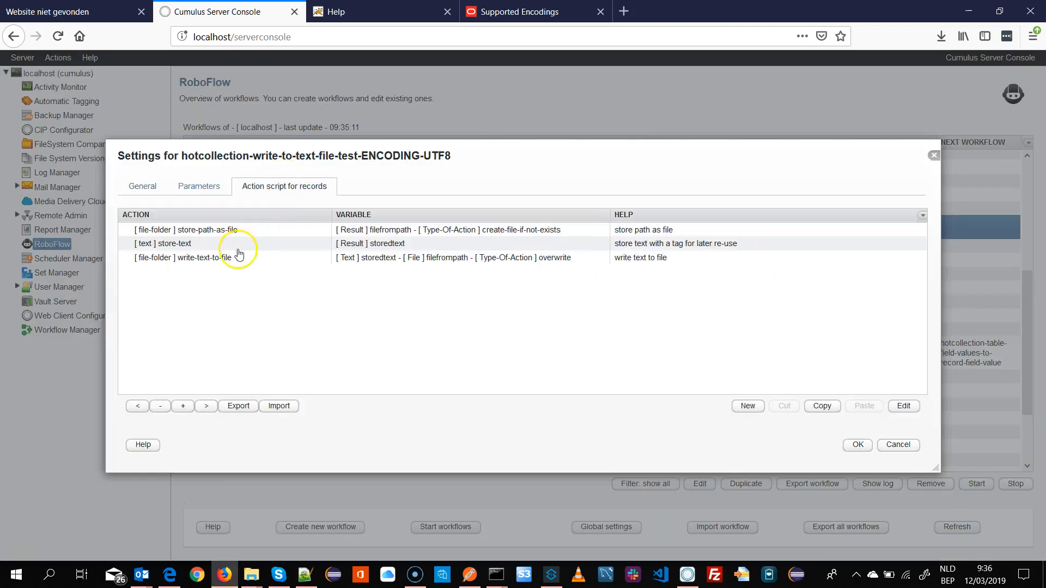
left_click(190, 259)
double_click(190, 260)
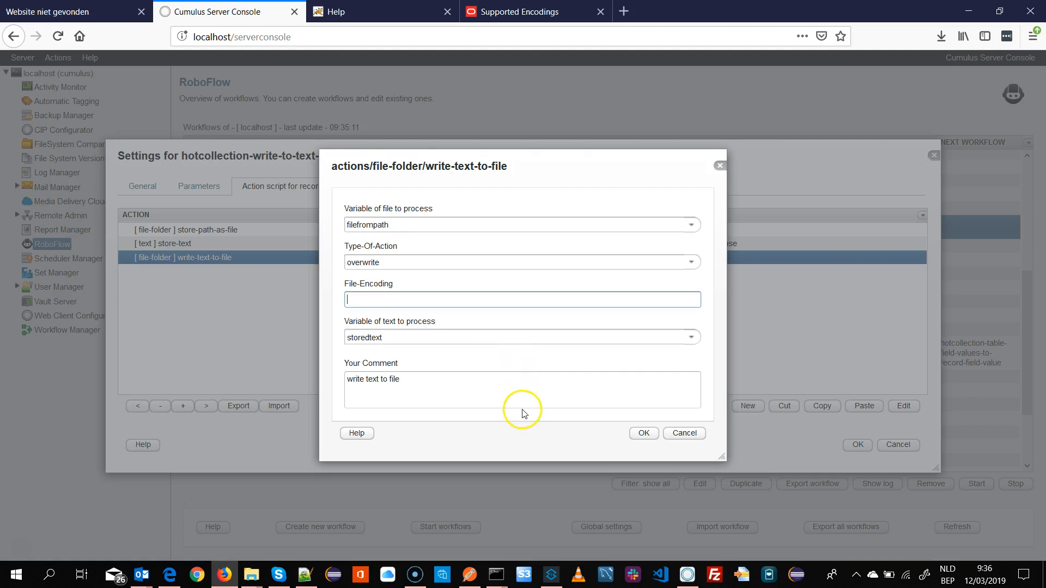
left_click(684, 434)
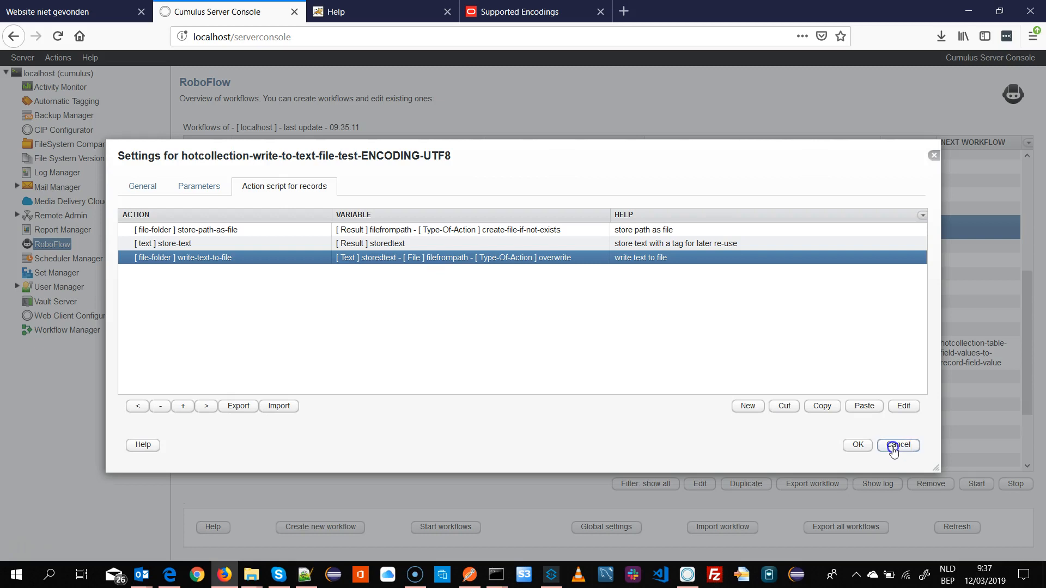
left_click(893, 446)
- Start the workflow and locate the newly exported test-export XML file in the VIAA folder
left_click(977, 484)
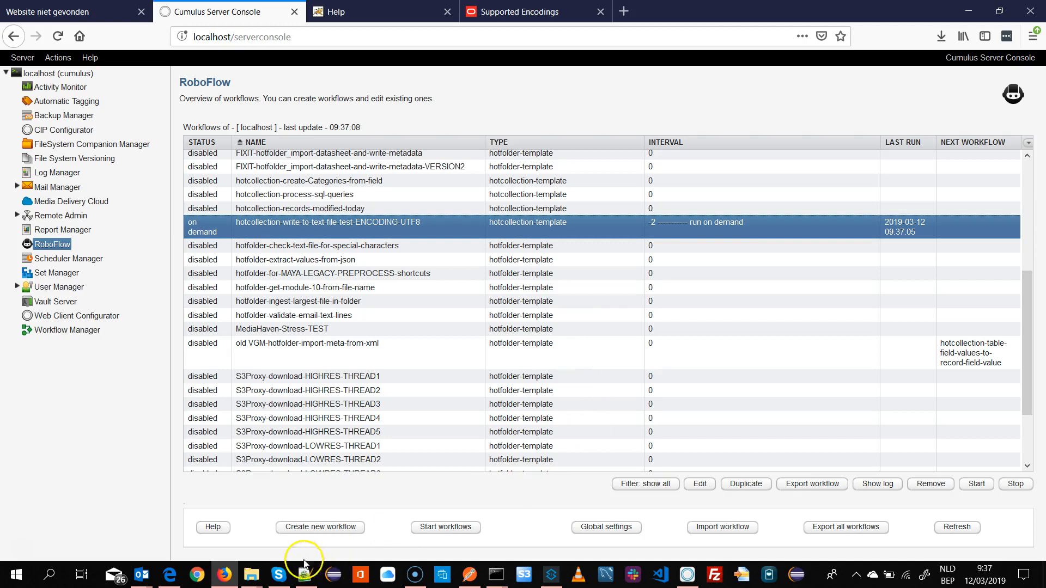
mouse_move(251, 574)
left_click(427, 505)
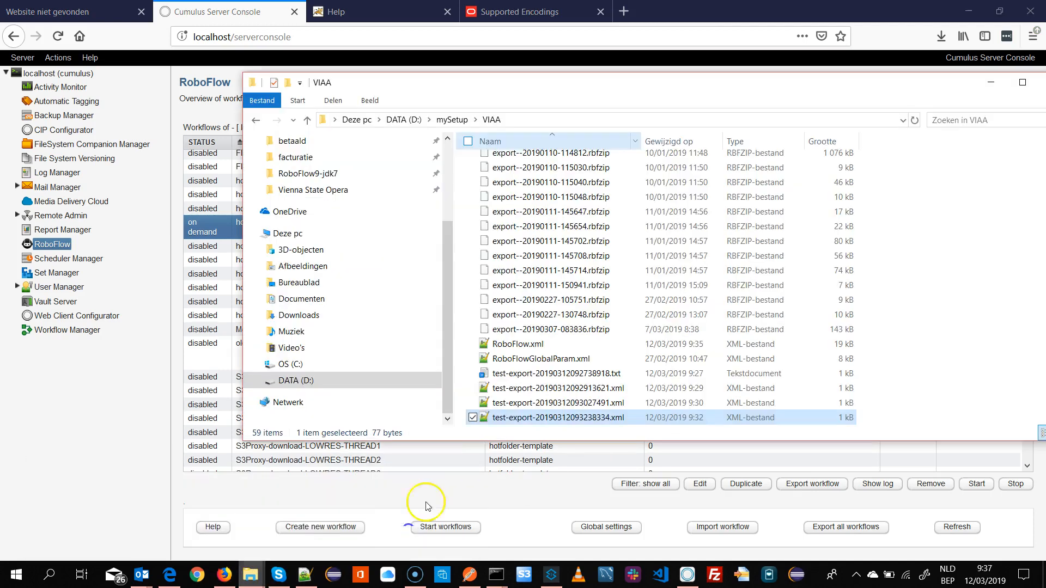
left_click(520, 418)
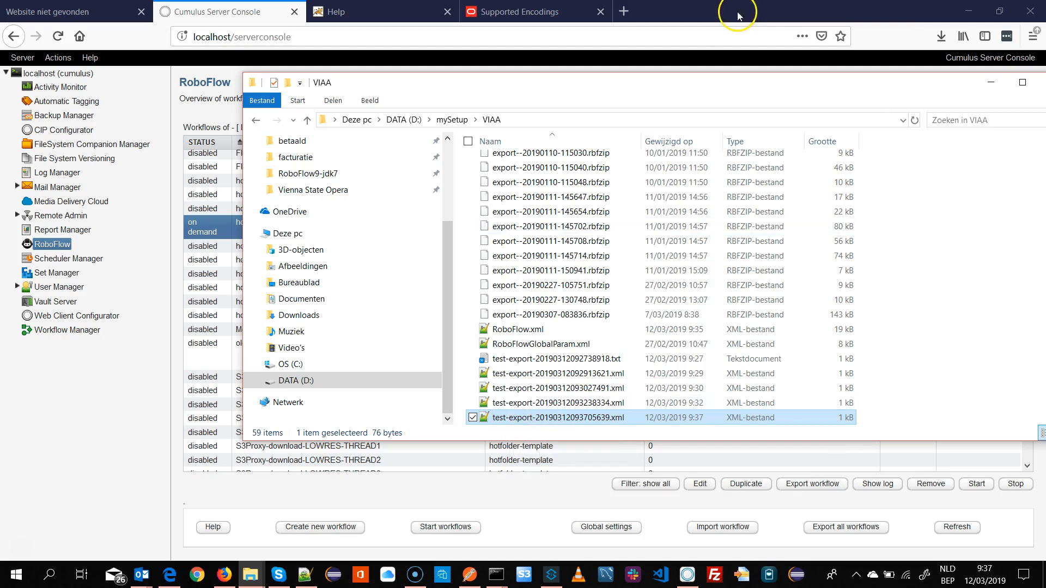
- Open the exported test-export-20190312093705639.xml file in a new browser tab
left_click(885, 12)
left_click(999, 11)
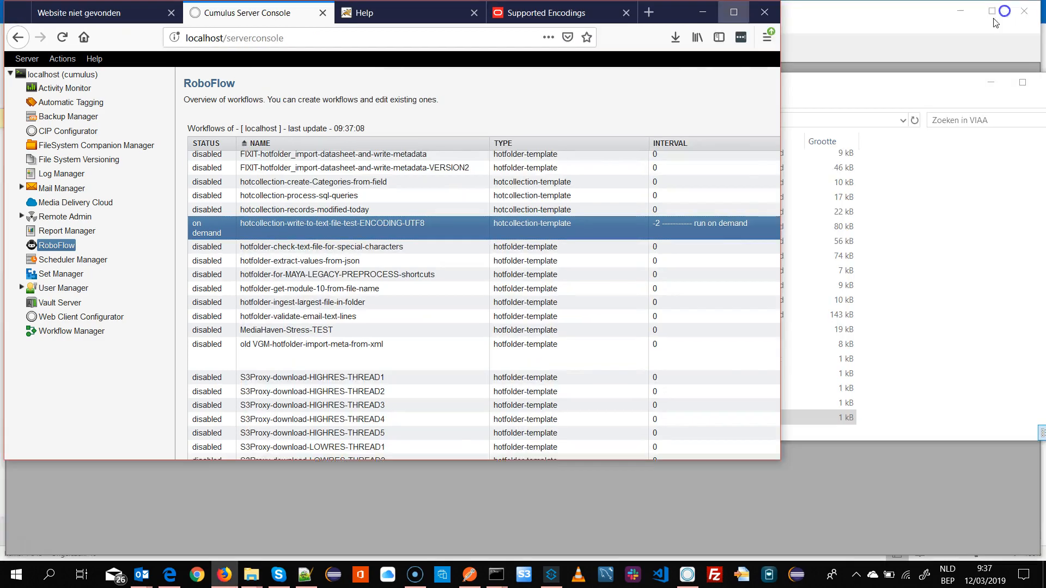
left_click(905, 376)
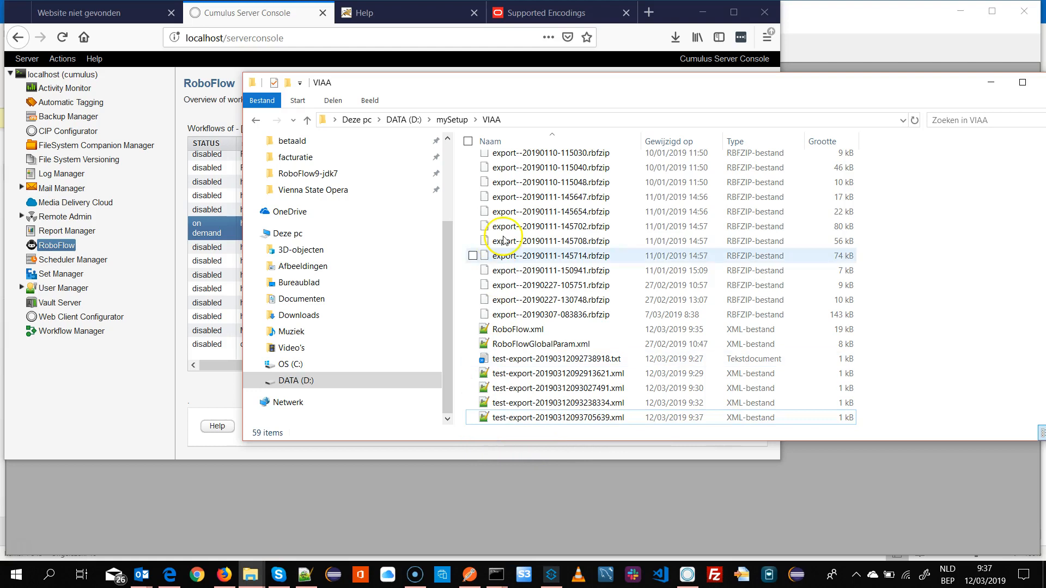
left_click(649, 12)
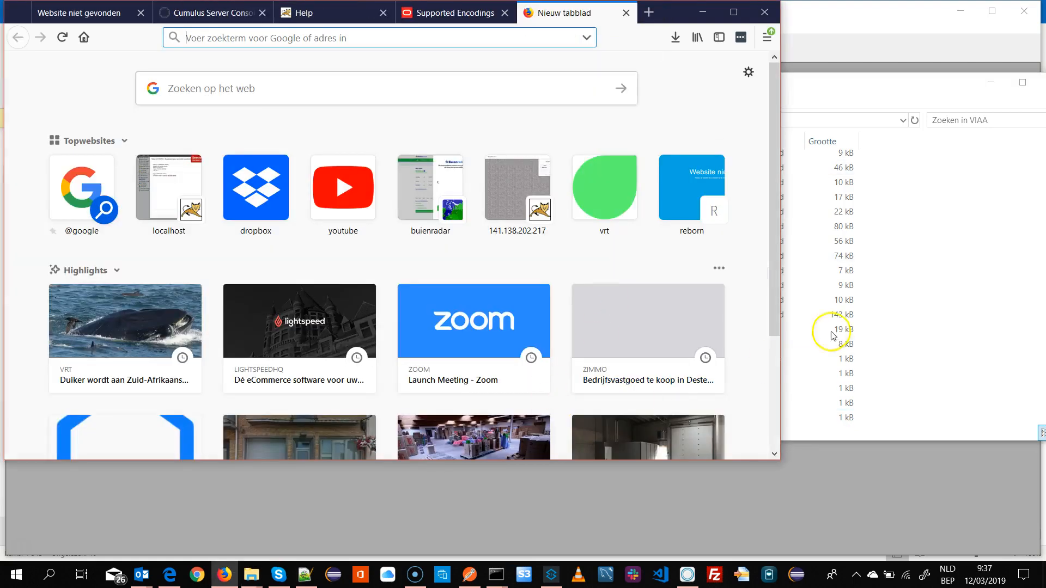
left_click(905, 37)
left_click(960, 10)
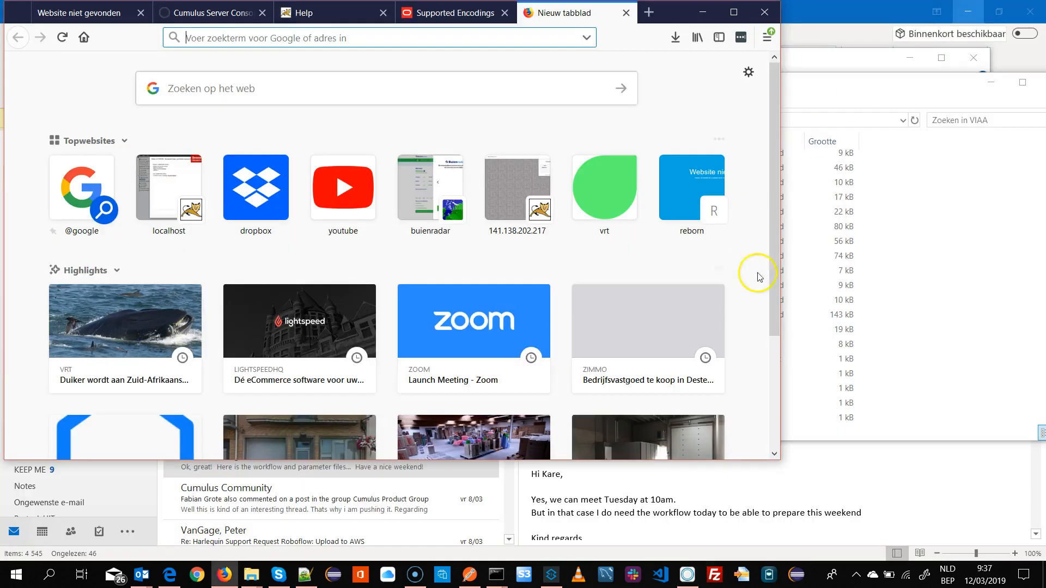
left_click(933, 290)
left_click_drag(738, 86, 821, 178)
left_click_drag(577, 507, 206, 280)
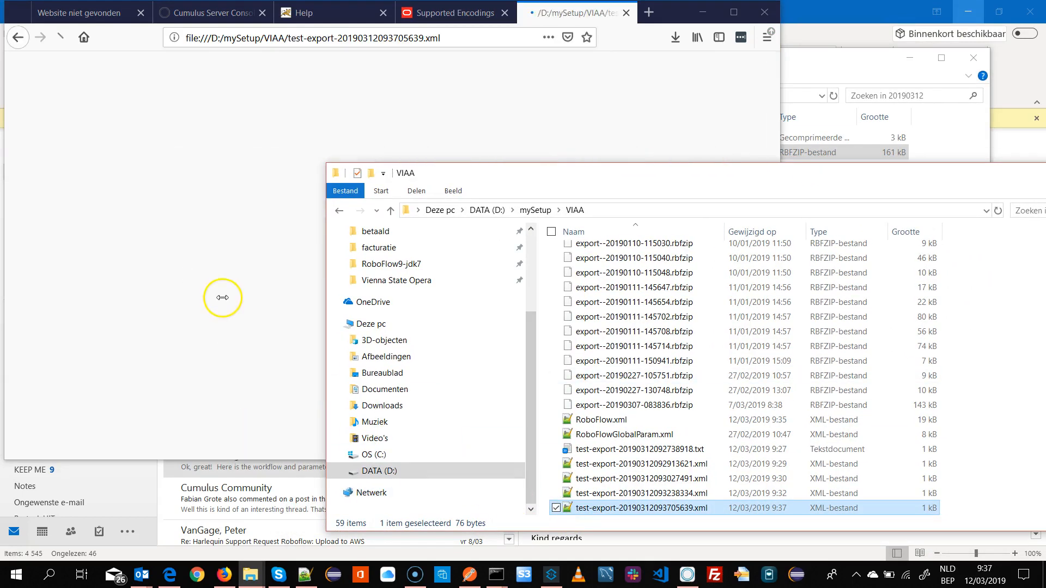
left_click_drag(350, 149, 409, 155)
left_click(403, 158)
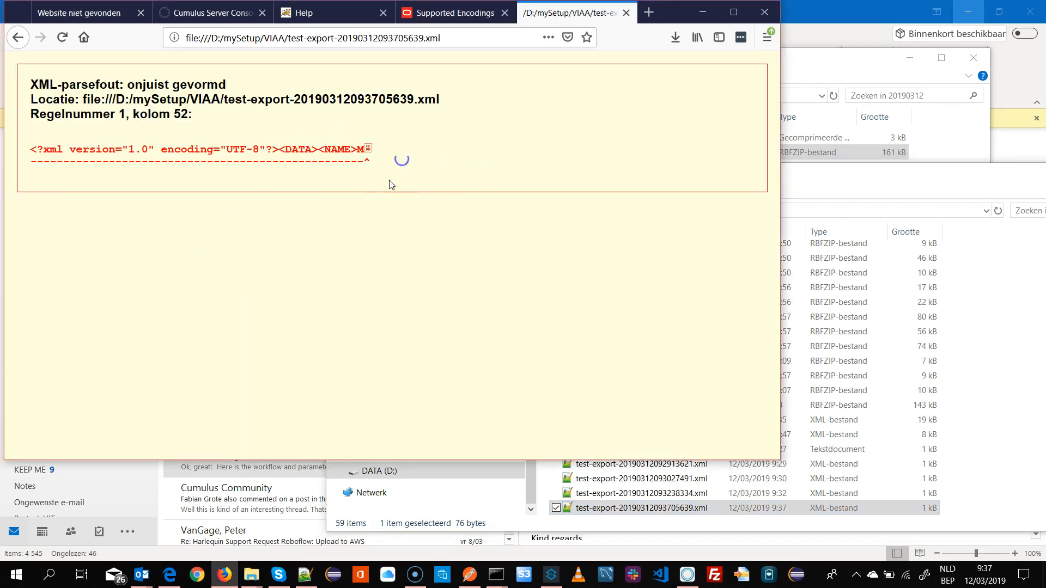
left_click(907, 186)
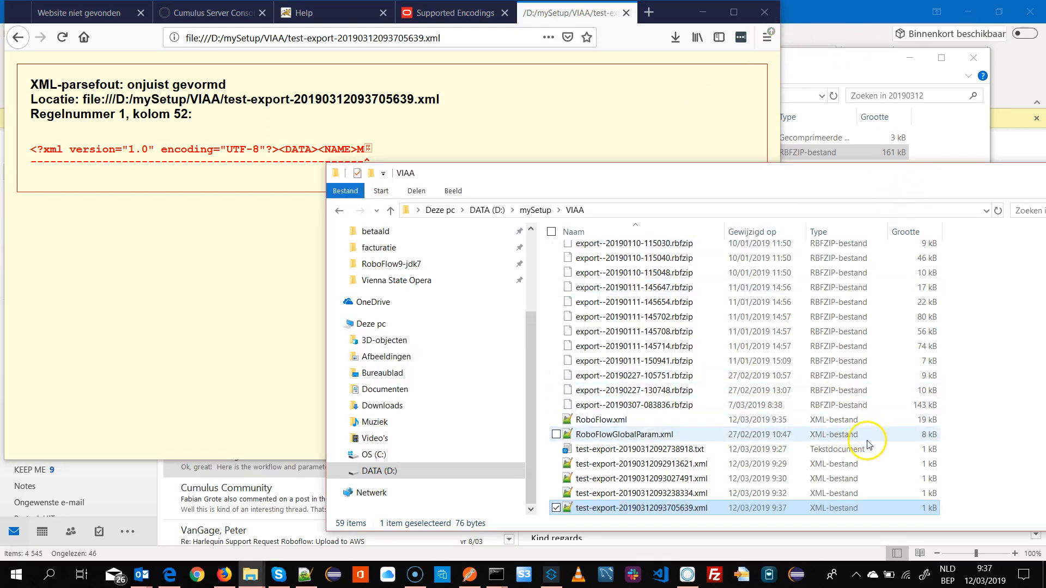
- Open the exported XML file in Notepad++ and examine its character set and the NAME element text
right_click(647, 514)
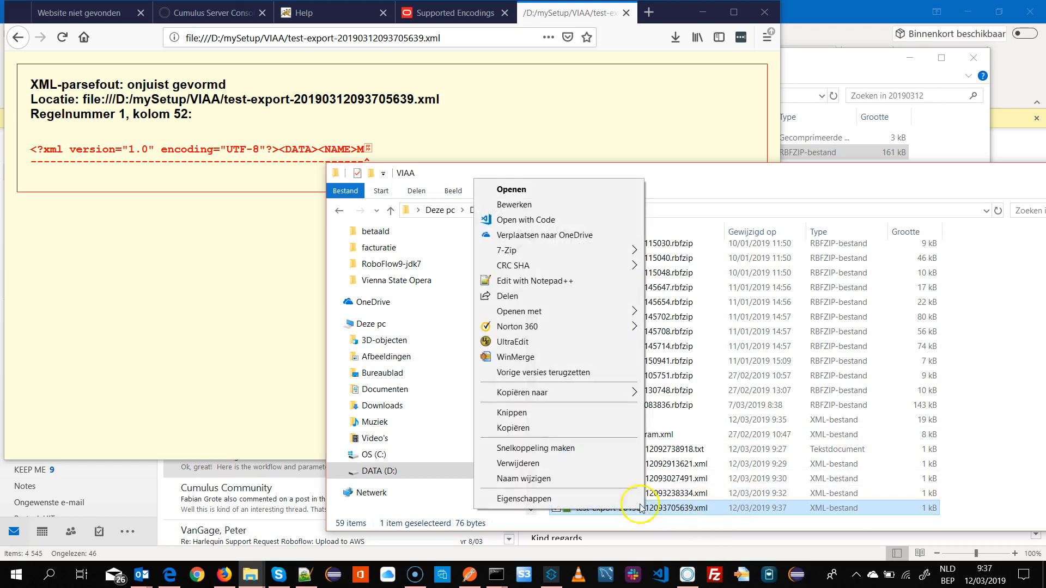
left_click(545, 280)
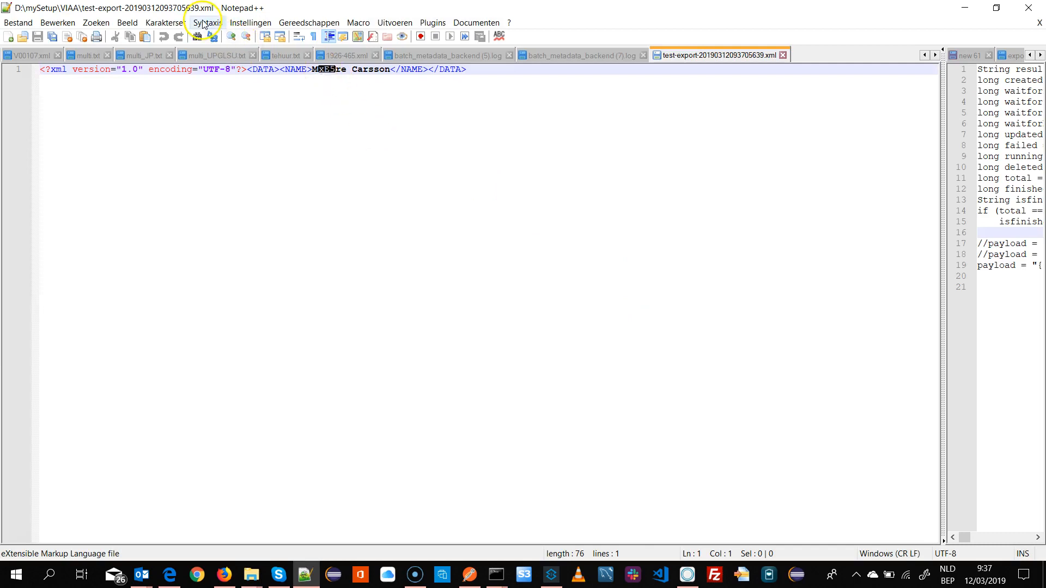
left_click(176, 23)
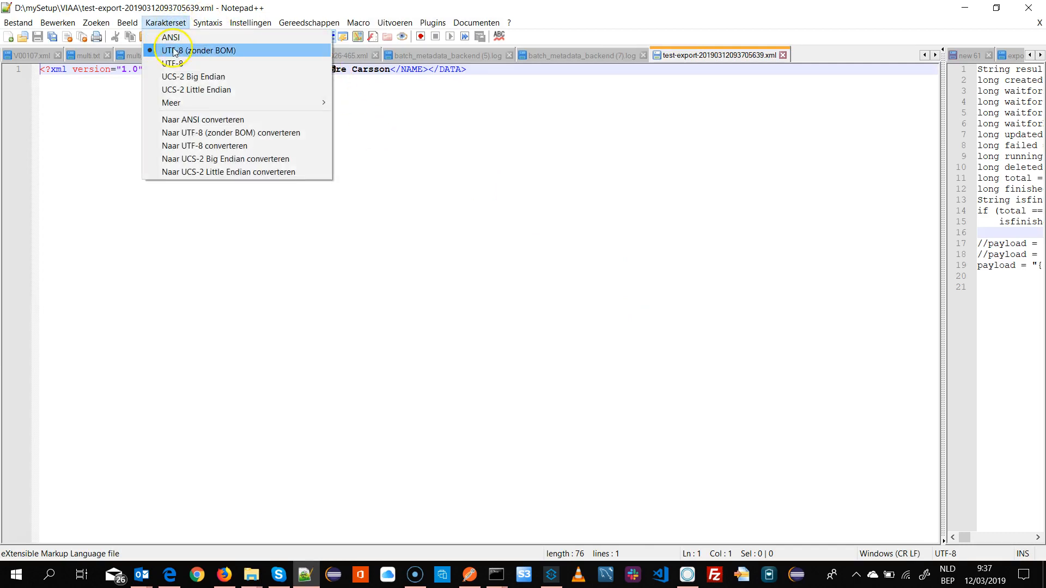
left_click(174, 51)
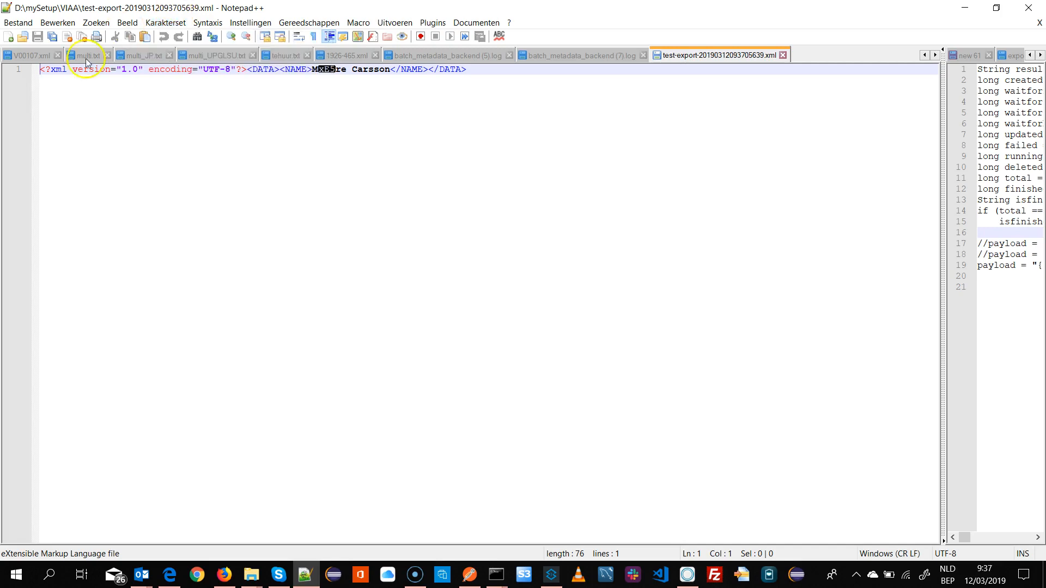
left_click_drag(55, 69, 214, 70)
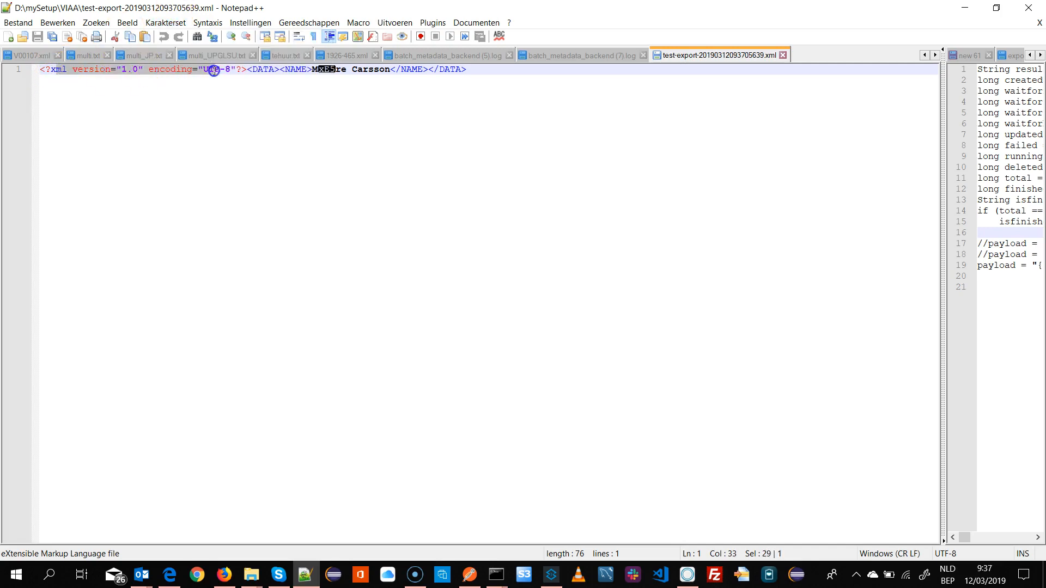
left_click(235, 70)
left_click_drag(149, 69, 246, 70)
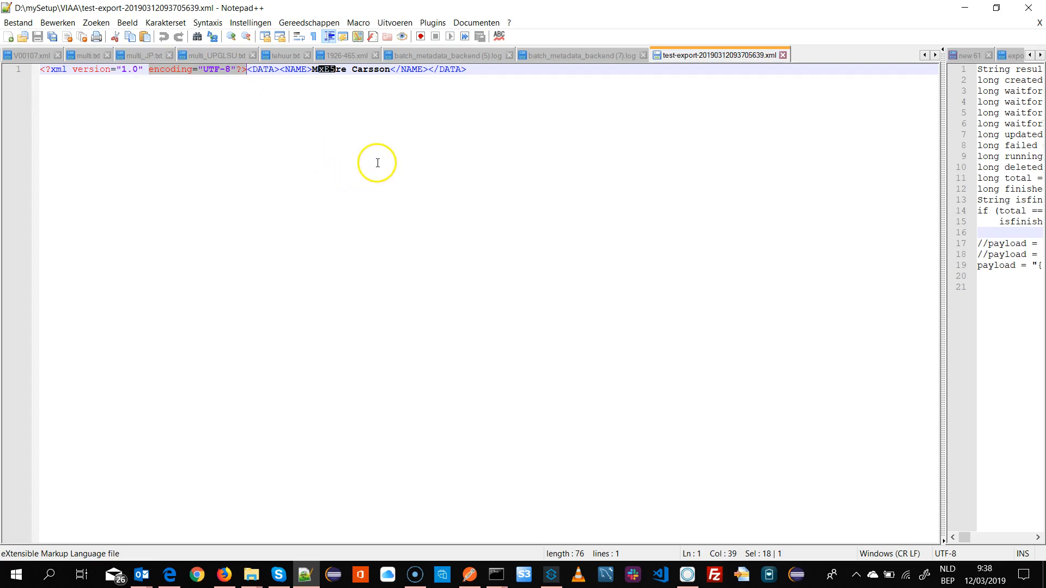
left_click(309, 70)
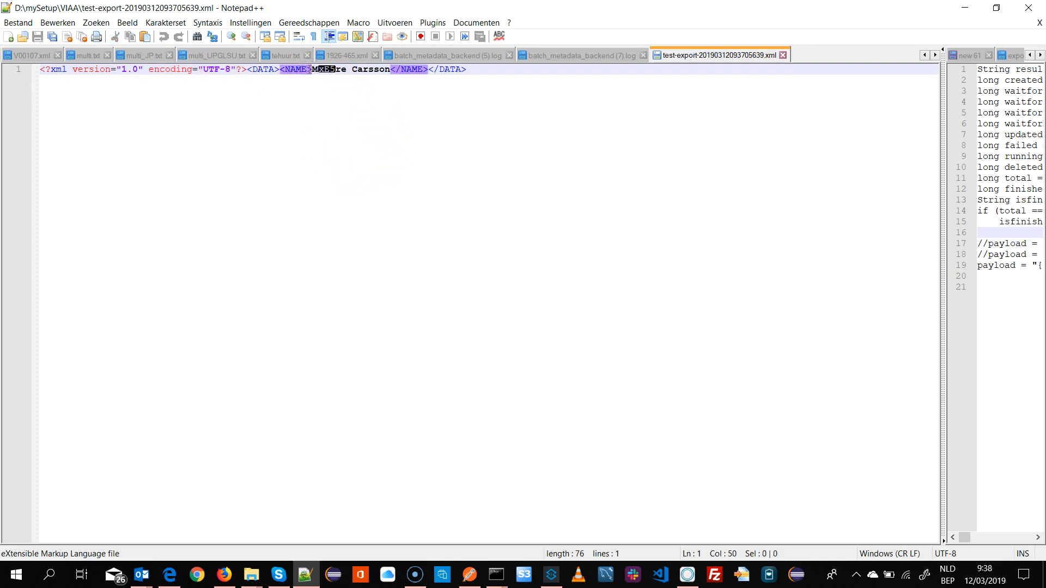
left_click_drag(320, 69, 334, 69)
left_click(351, 69)
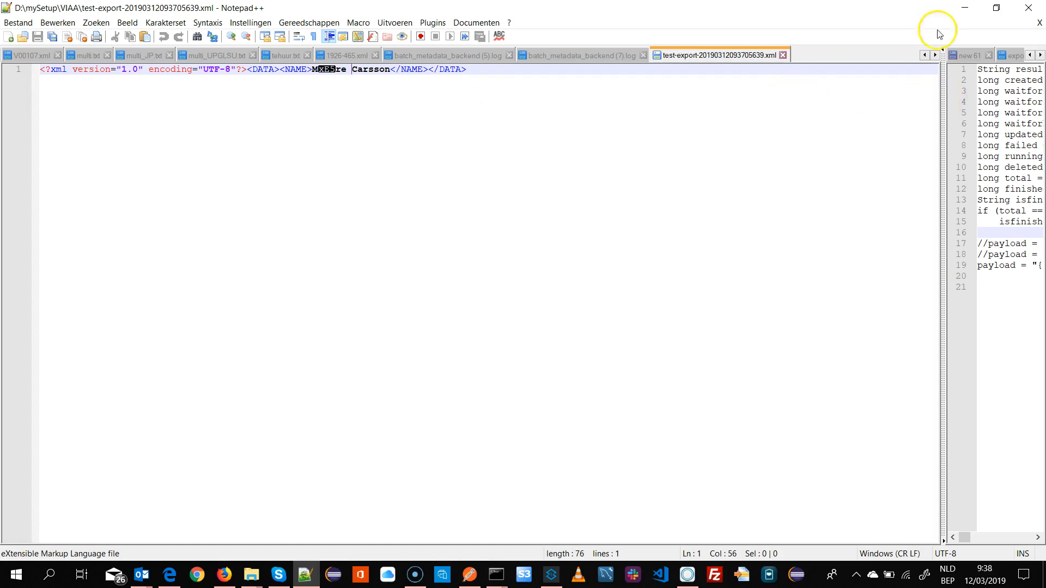
left_click(965, 7)
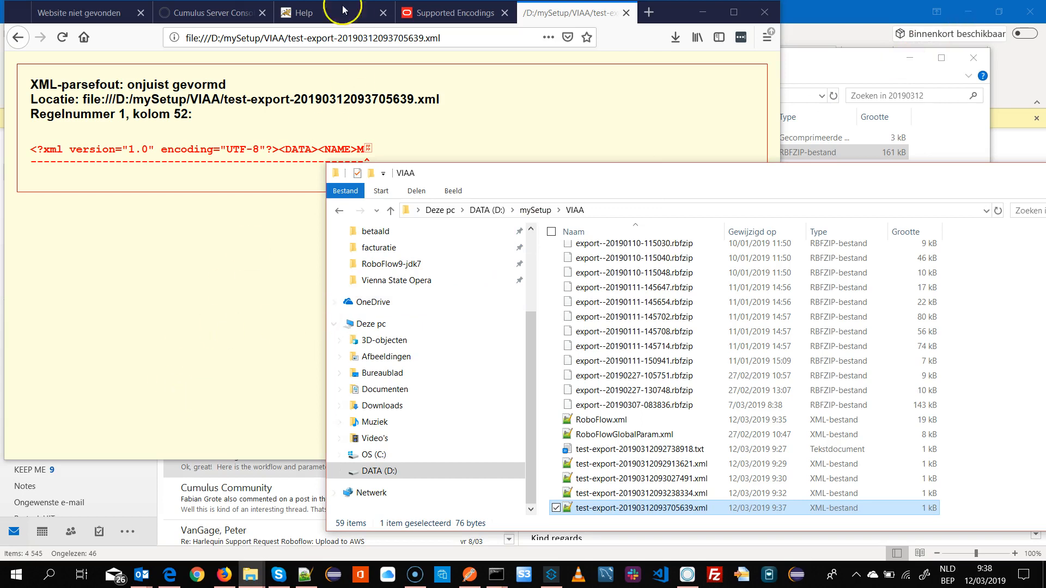
- Reopen the workflow's write-text-to-file action and set its File-Encoding to UTF8
left_click(210, 12)
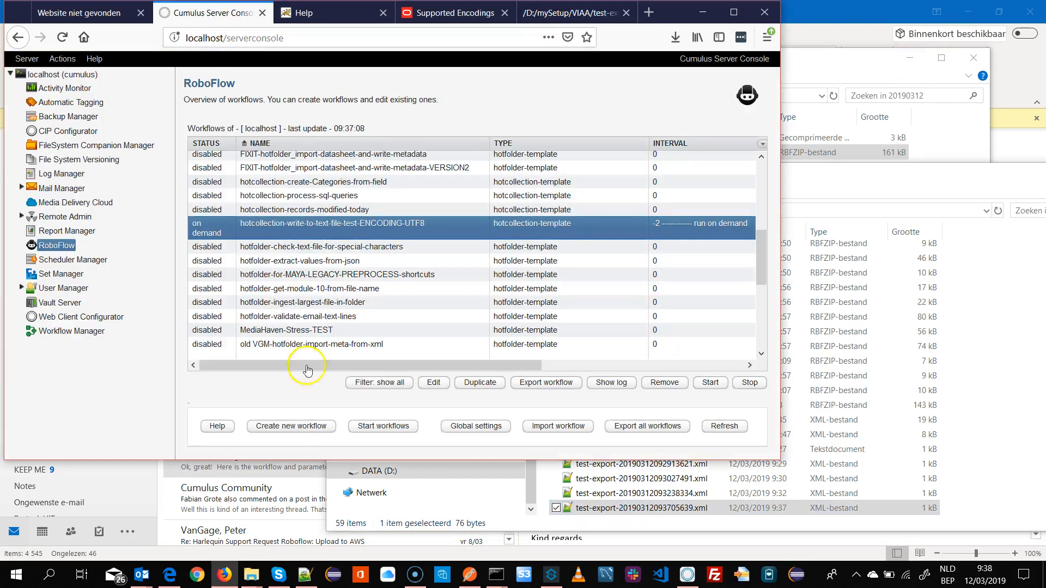
double_click(373, 224)
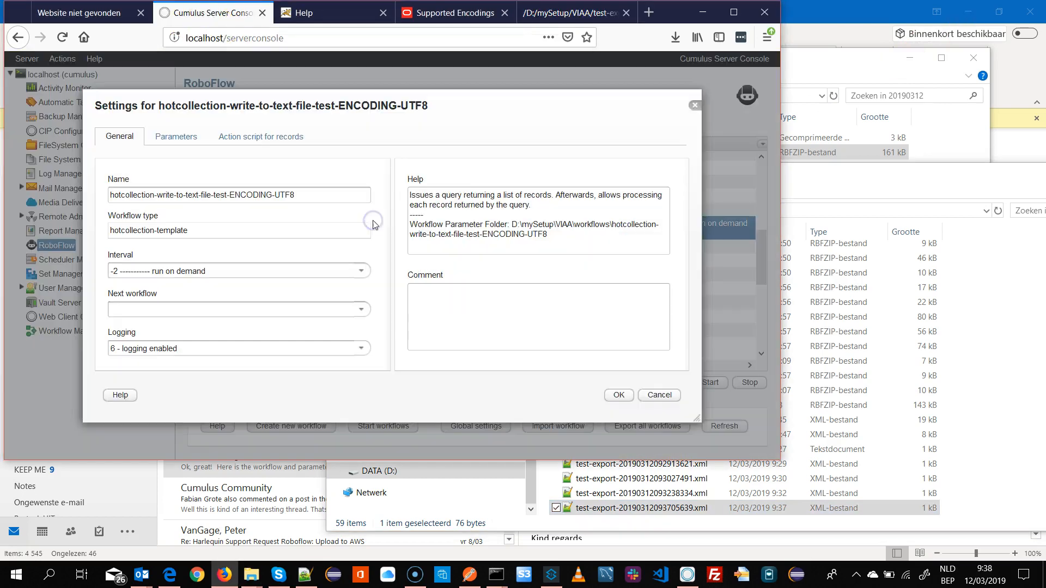
left_click(273, 136)
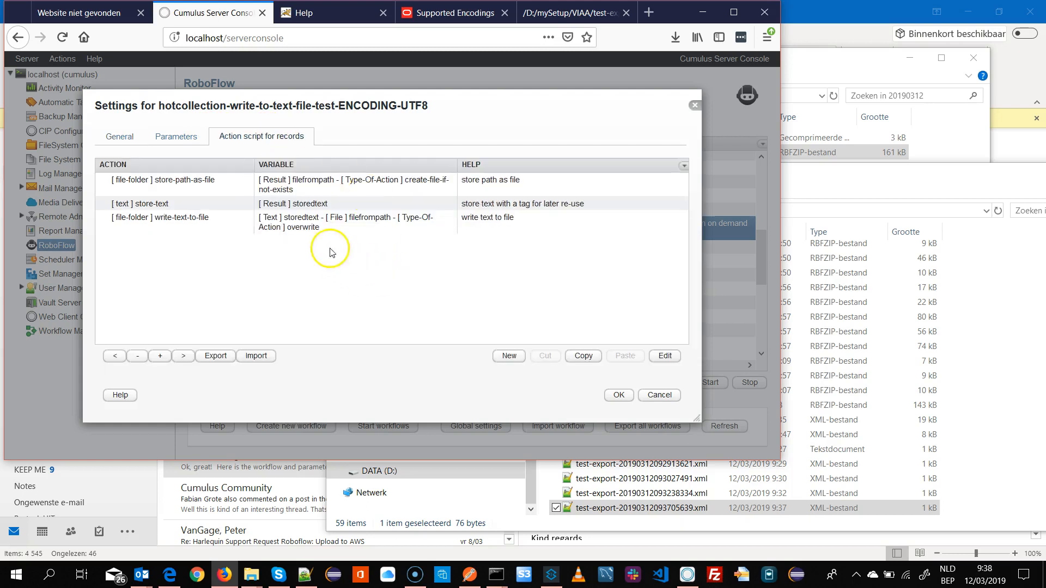
double_click(206, 218)
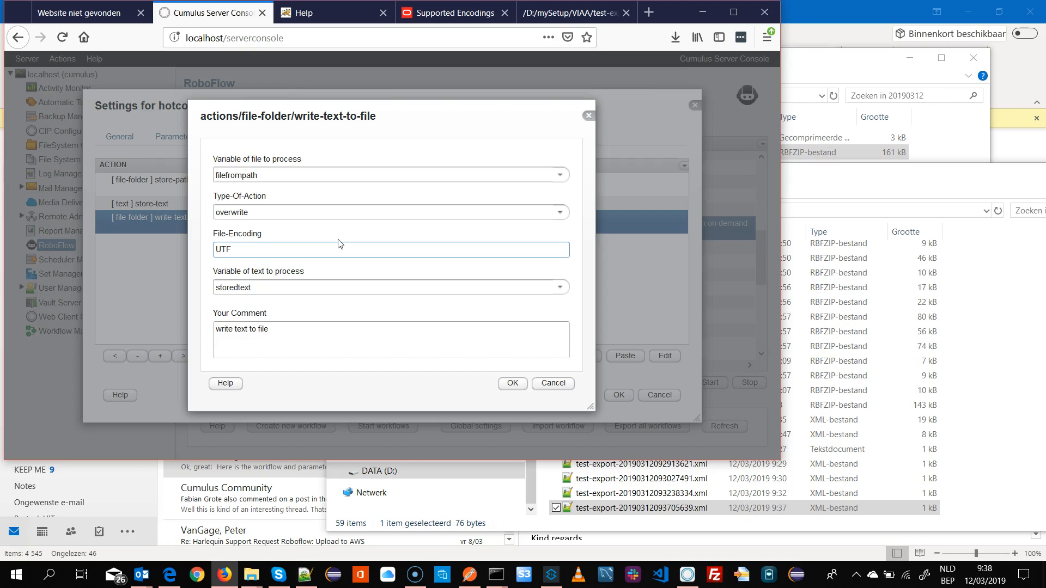
left_click(288, 248)
key("Left")
type("-")
- Examine the Java Supported Encodings table for the canonical names of the UTF-8 encoding
left_click(452, 12)
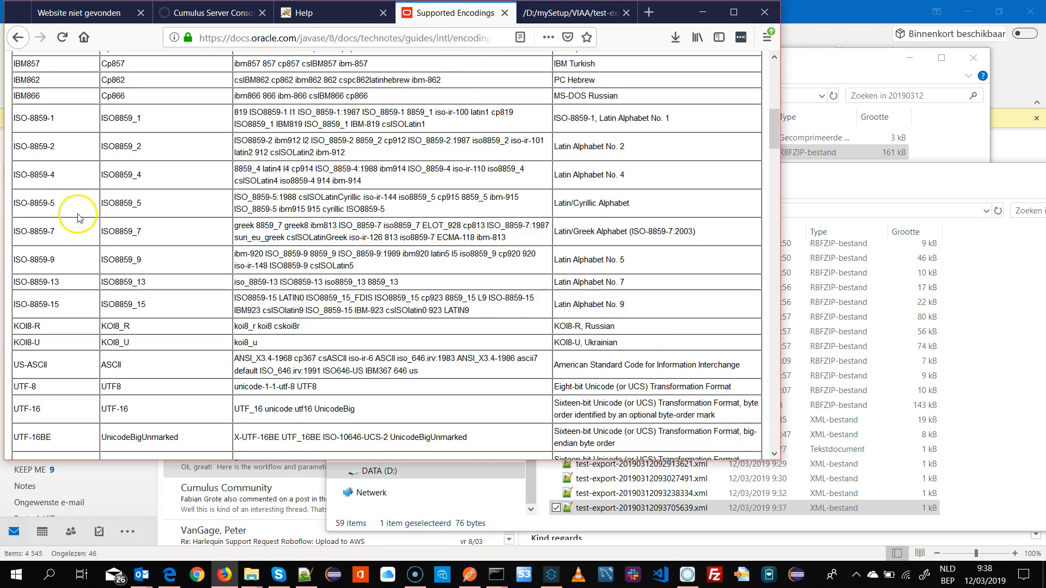
scroll(145, 226, "up", 8)
scroll(150, 234, "down", 1)
scroll(149, 235, "down", 2)
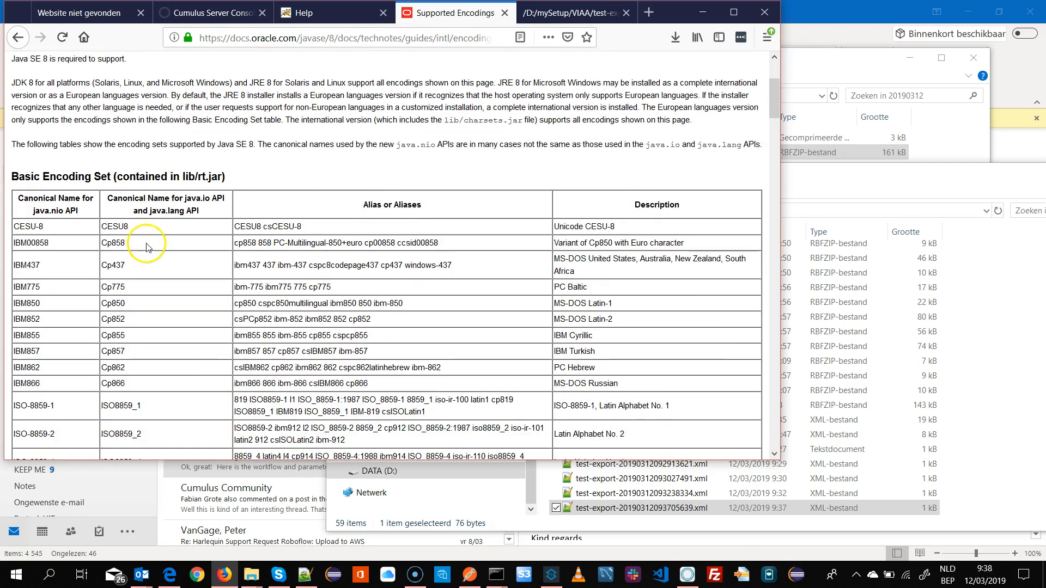
left_click_drag(148, 211, 199, 212)
left_click(204, 251)
scroll(195, 252, "down", 4)
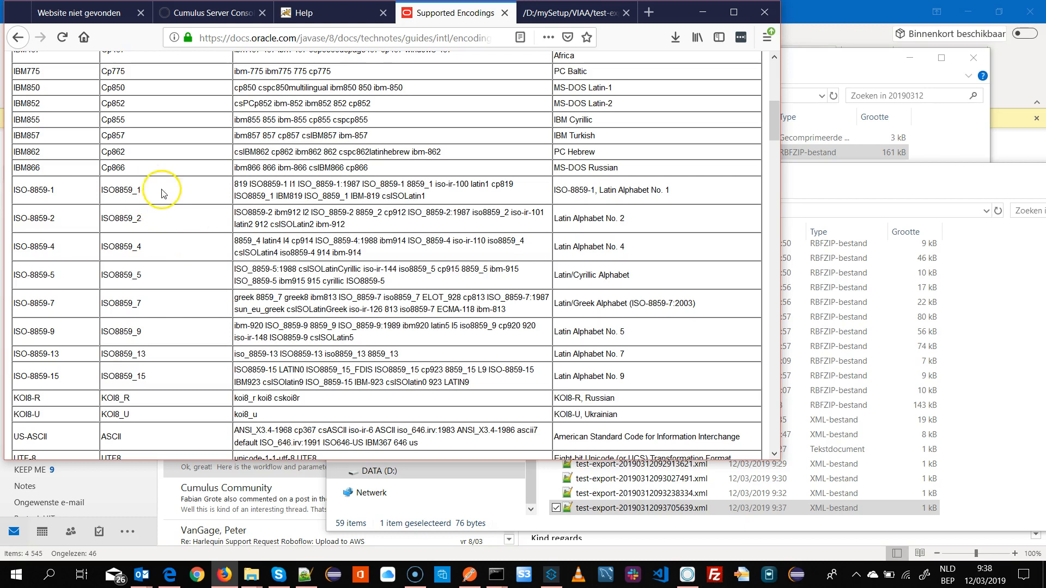
scroll(161, 278, "down", 1)
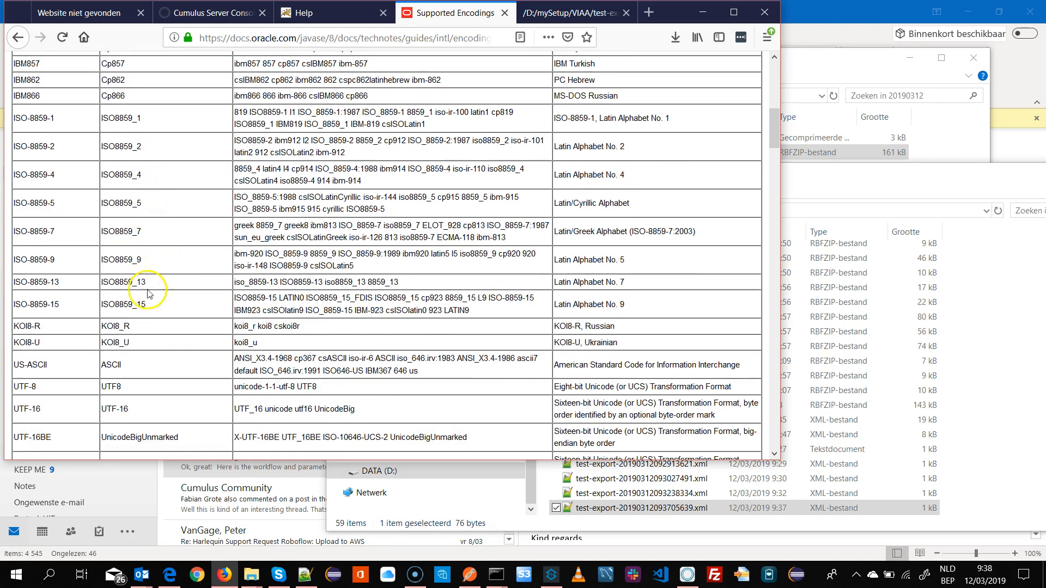
- Compare the canonical names of the UTF-8 and ISO-8859-1 encodings in the Supported Encodings table
scroll(176, 297, "down", 1)
left_click(103, 314)
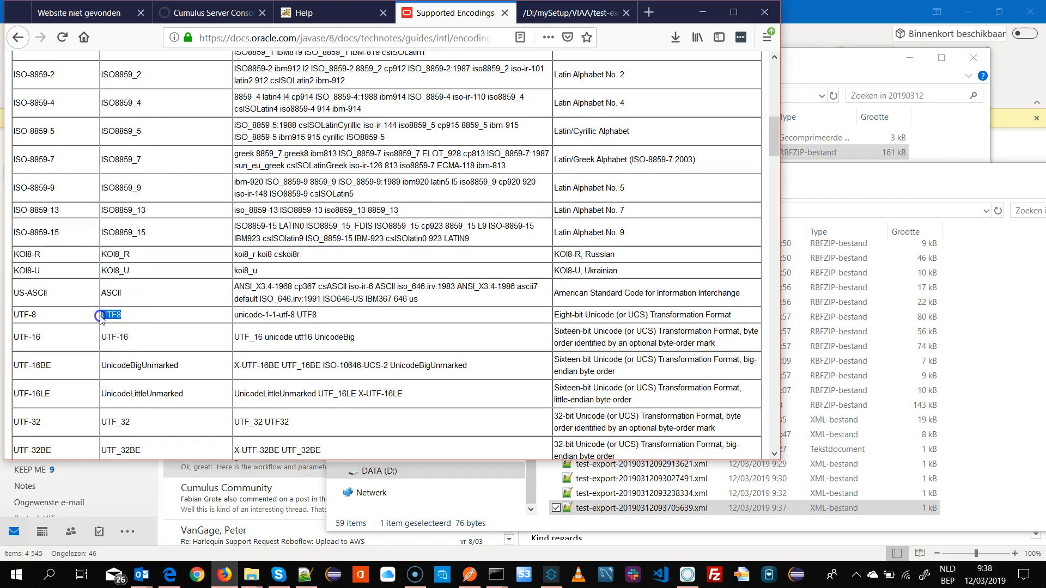
left_click(23, 316)
left_click_drag(22, 316, 6, 318)
left_click(42, 314)
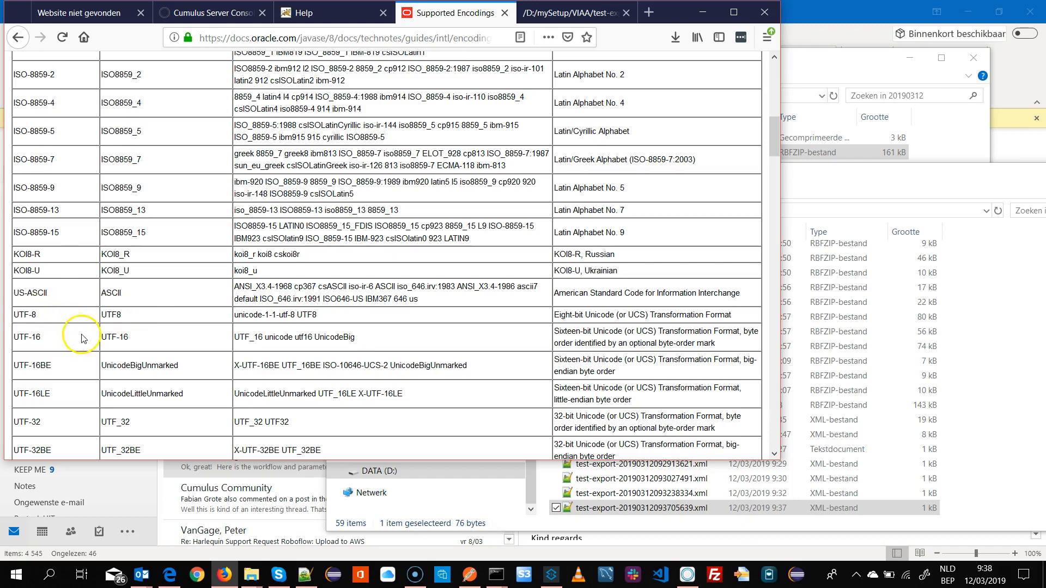
scroll(194, 315, "up", 2)
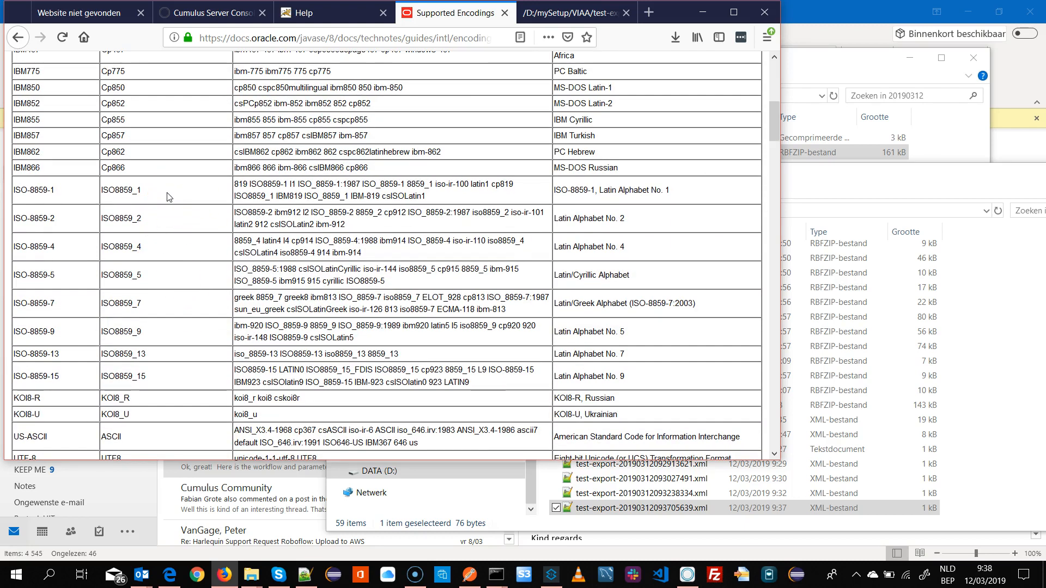
left_click(145, 192)
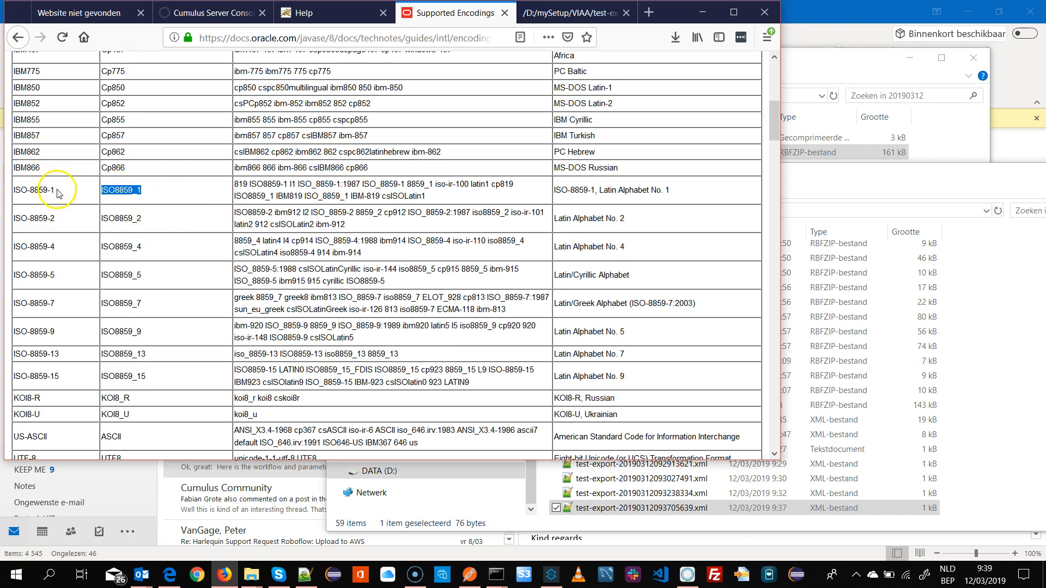
left_click_drag(63, 190, 23, 189)
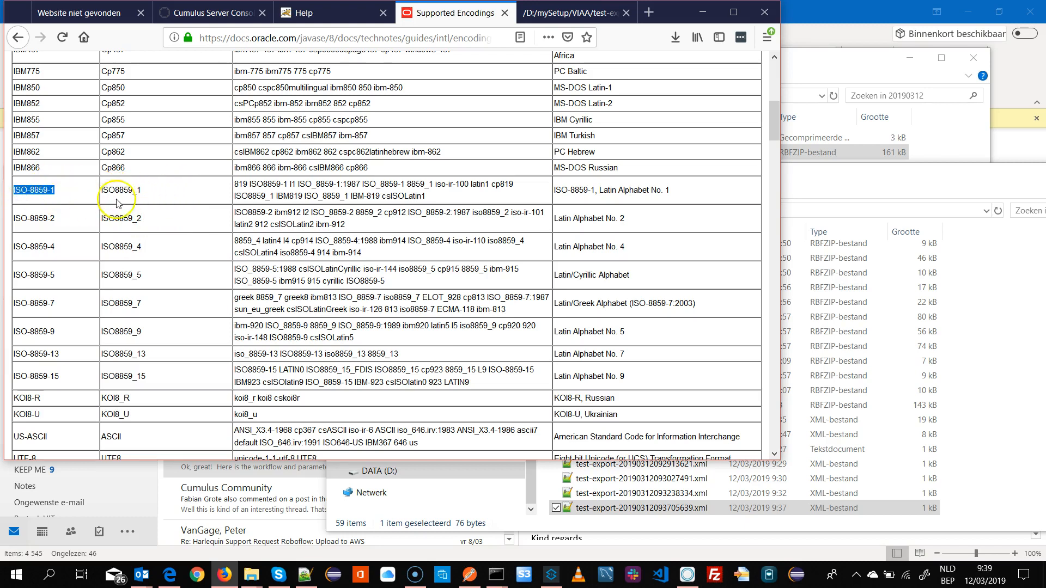
left_click(144, 193)
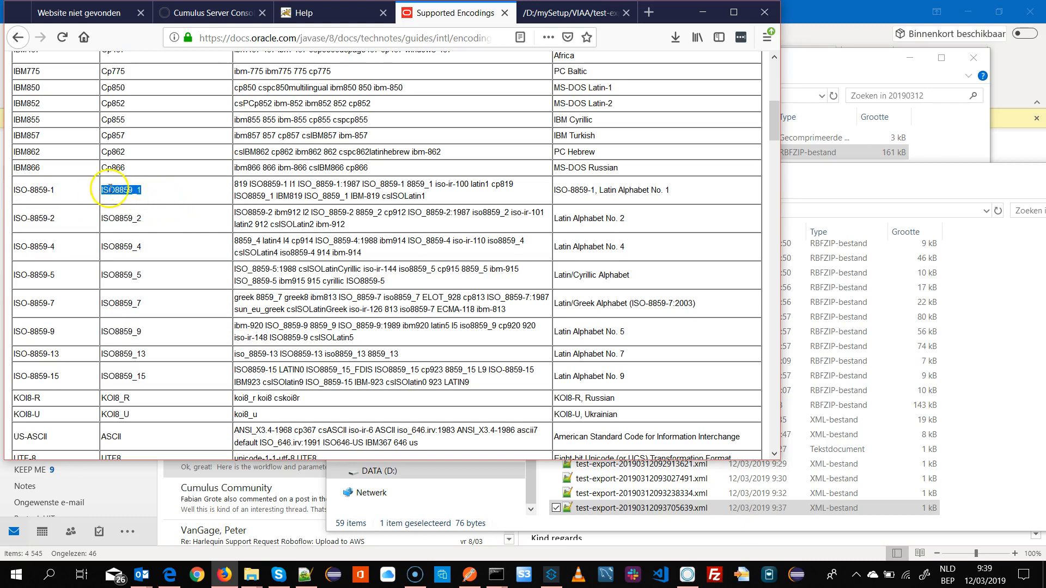
left_click(166, 196)
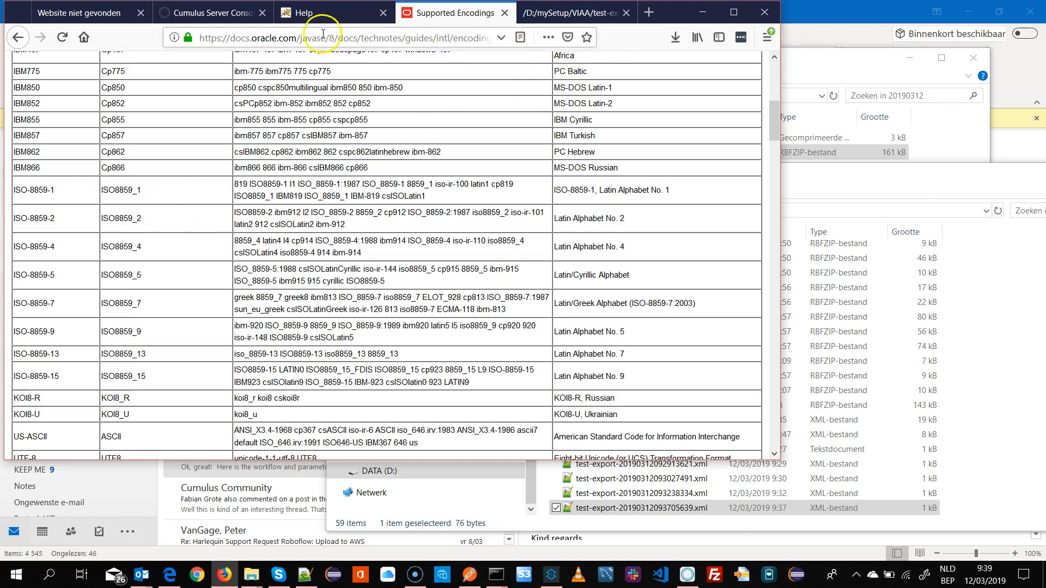
- Save the write-text-to-file action and the workflow settings with the UTF8 file encoding
left_click(229, 13)
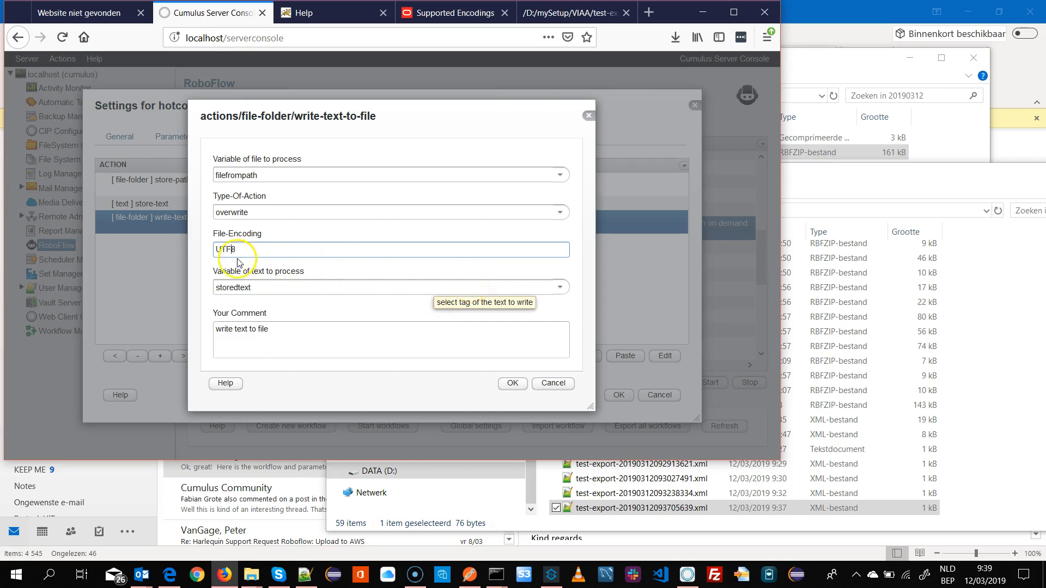
left_click(513, 384)
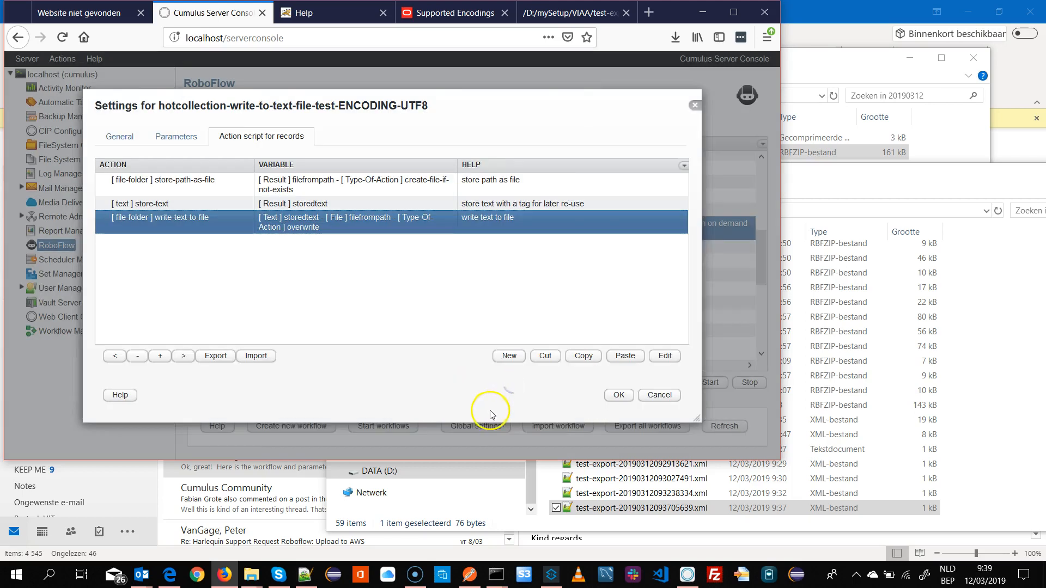
left_click(616, 396)
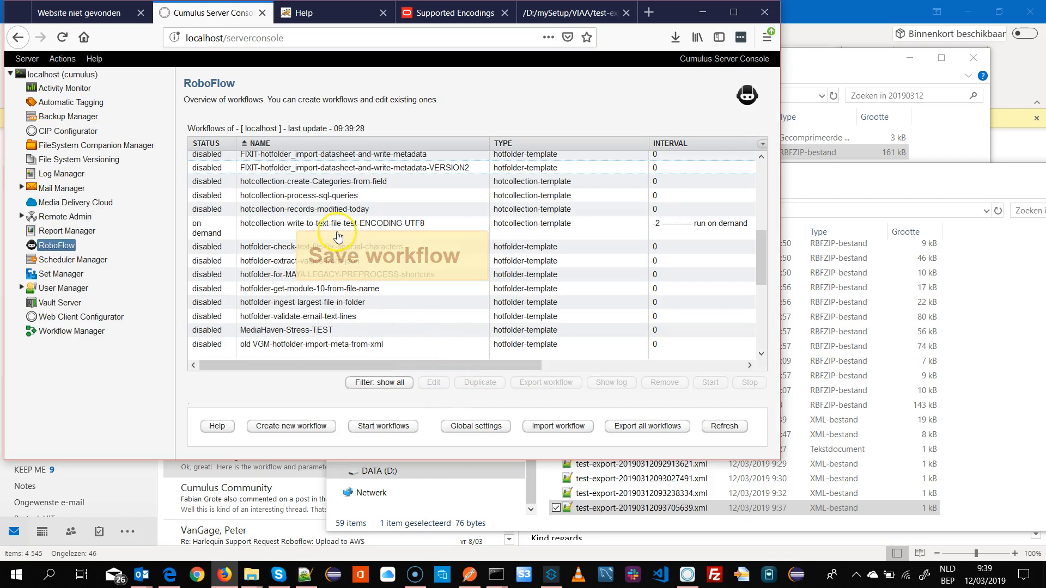
- Start the hotcollection-write-to-text-file-test-ENCODING-UTF8 workflow on demand
left_click(309, 225)
left_click(708, 386)
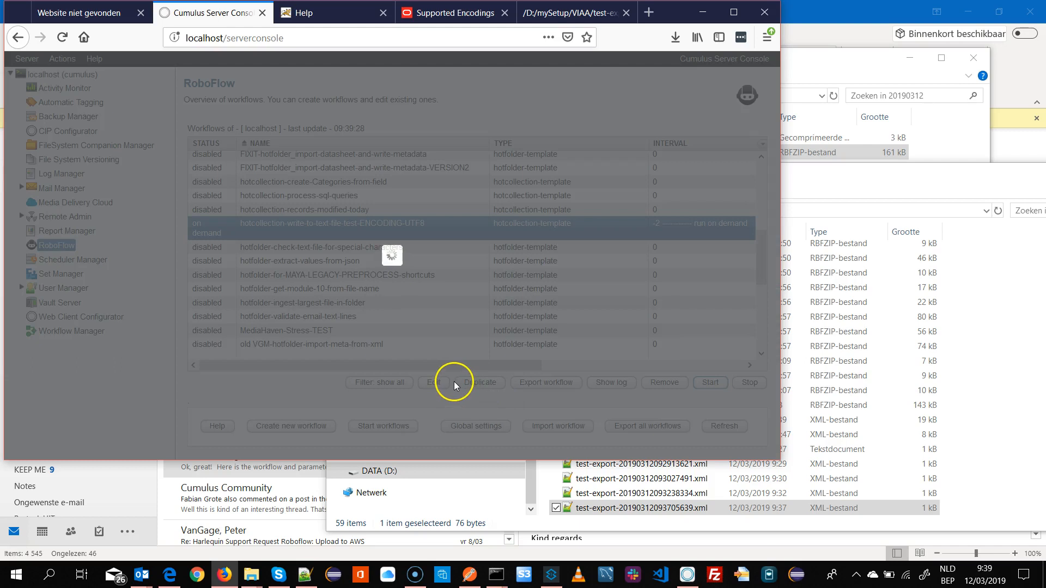
left_click(704, 511)
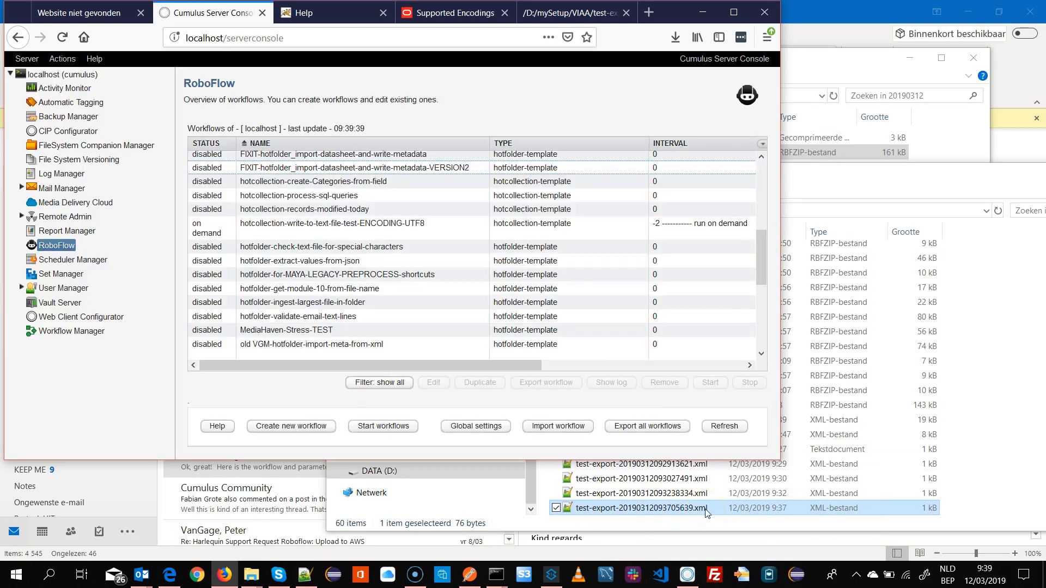
- Open the newly exported test-export XML file in Notepad++ and examine its NAME text and character set
left_click(705, 513)
left_click(618, 511)
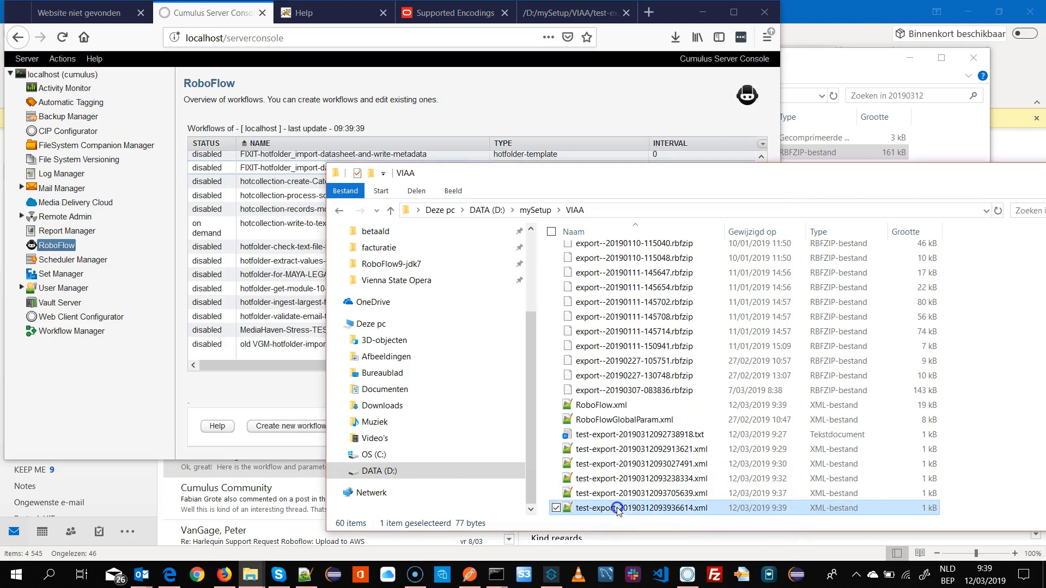
right_click(655, 509)
left_click(566, 285)
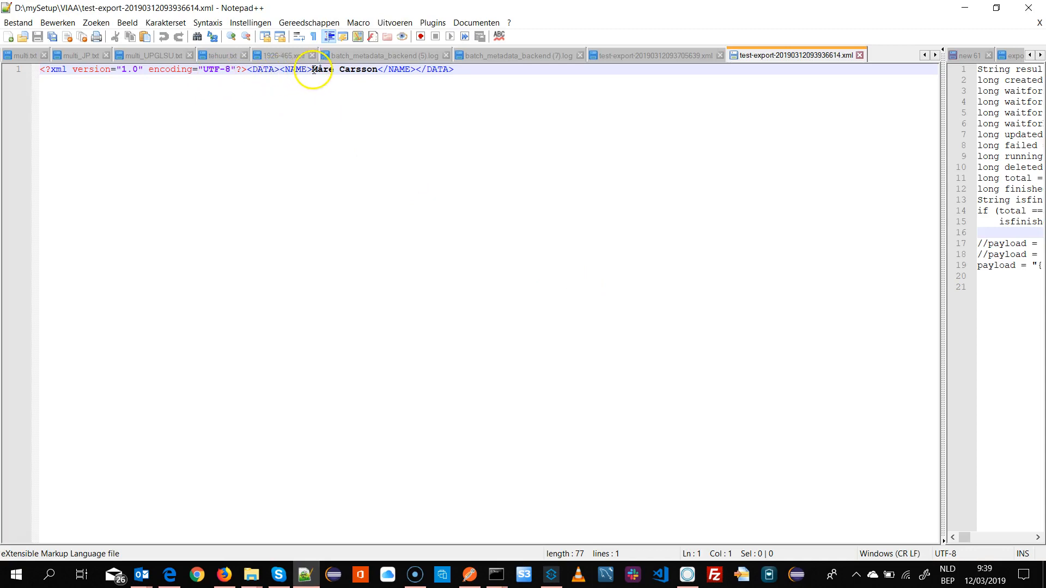
left_click_drag(310, 69, 326, 70)
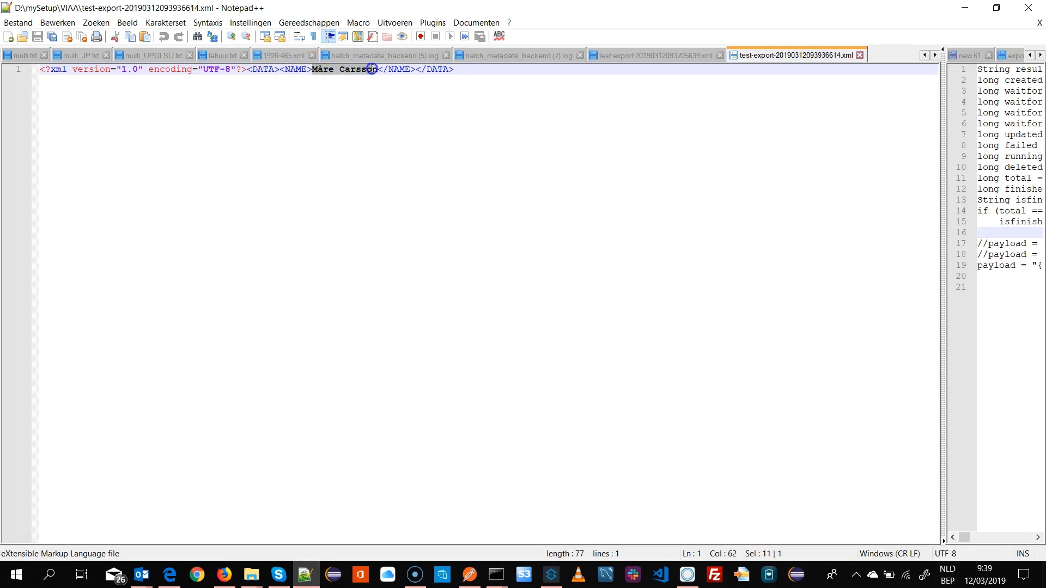
left_click(328, 71)
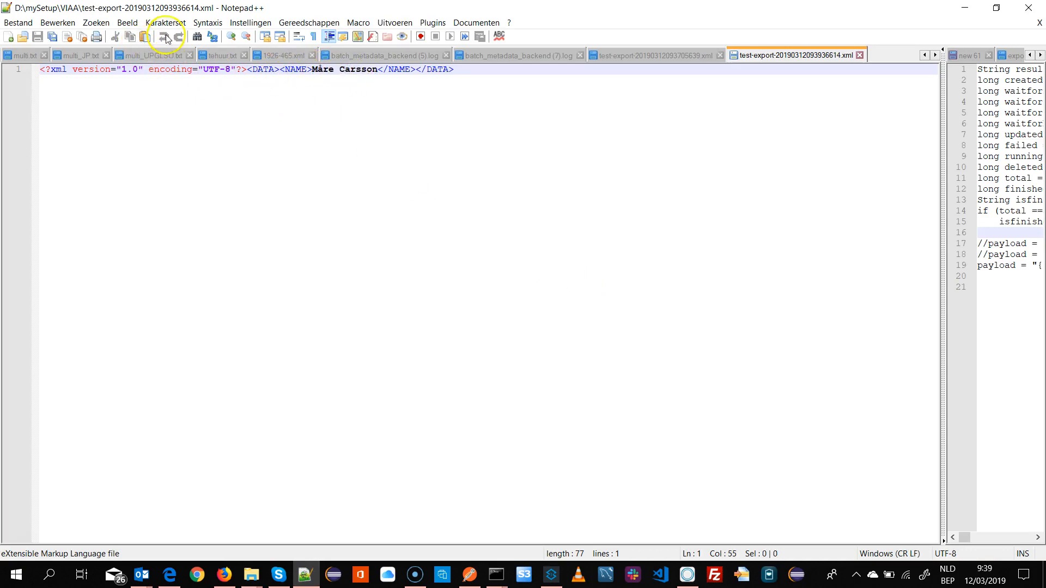
left_click(169, 24)
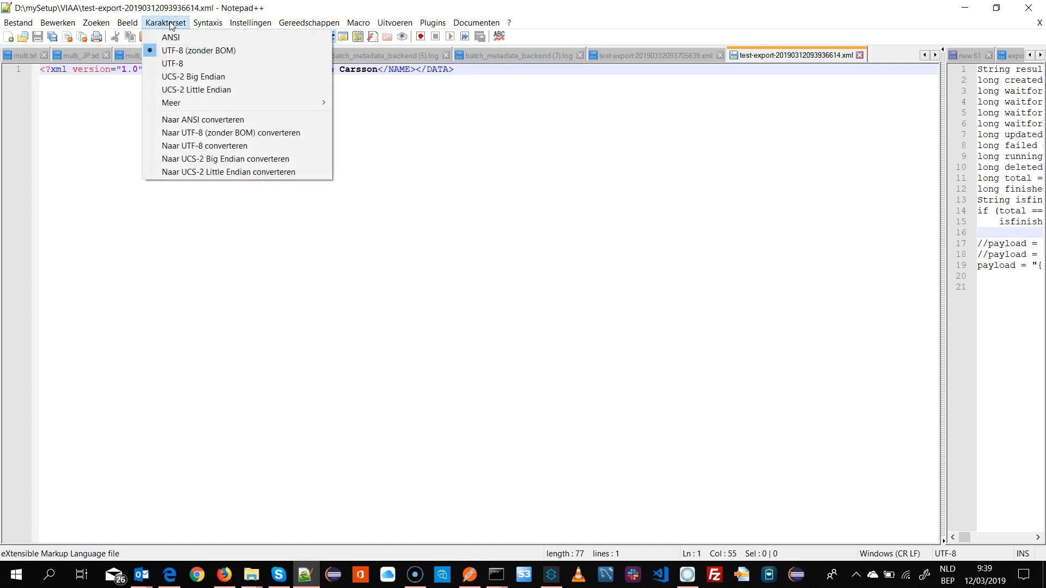
left_click(172, 12)
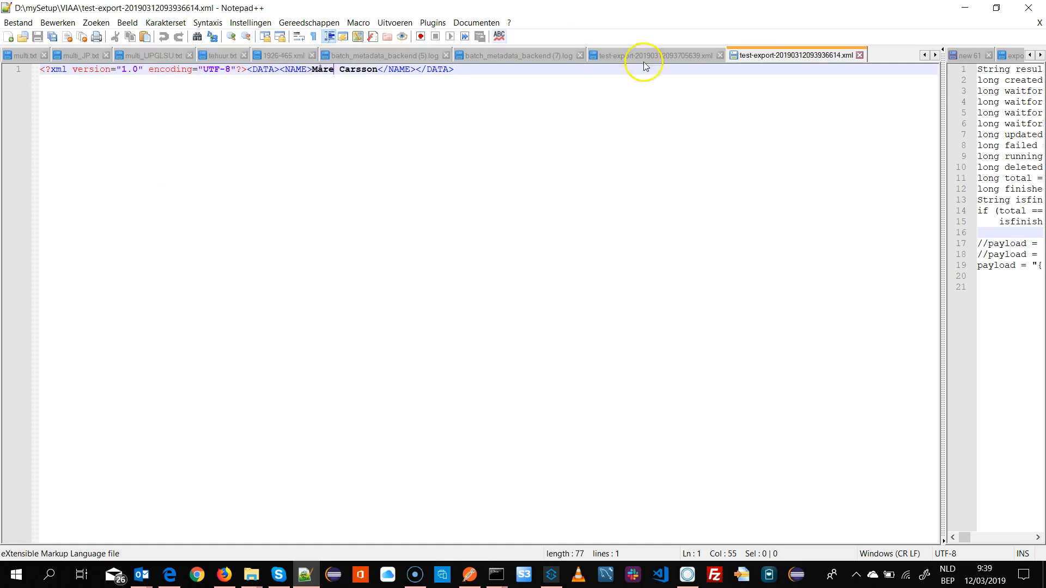
- Open the new test-export-20190312093936614.xml file in a new browser tab
left_click(960, 7)
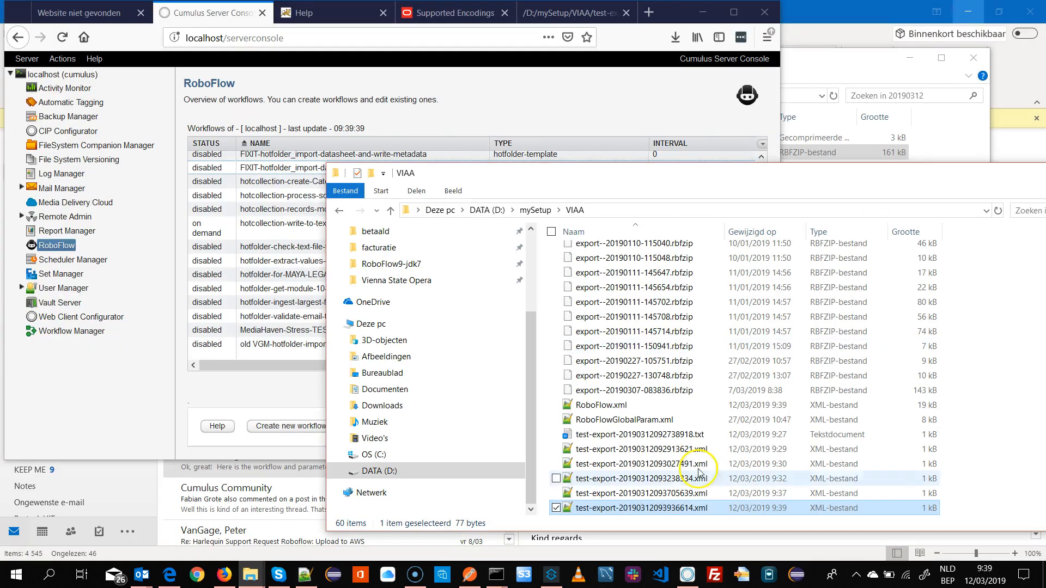
left_click(654, 20)
left_click_drag(567, 508, 420, 334)
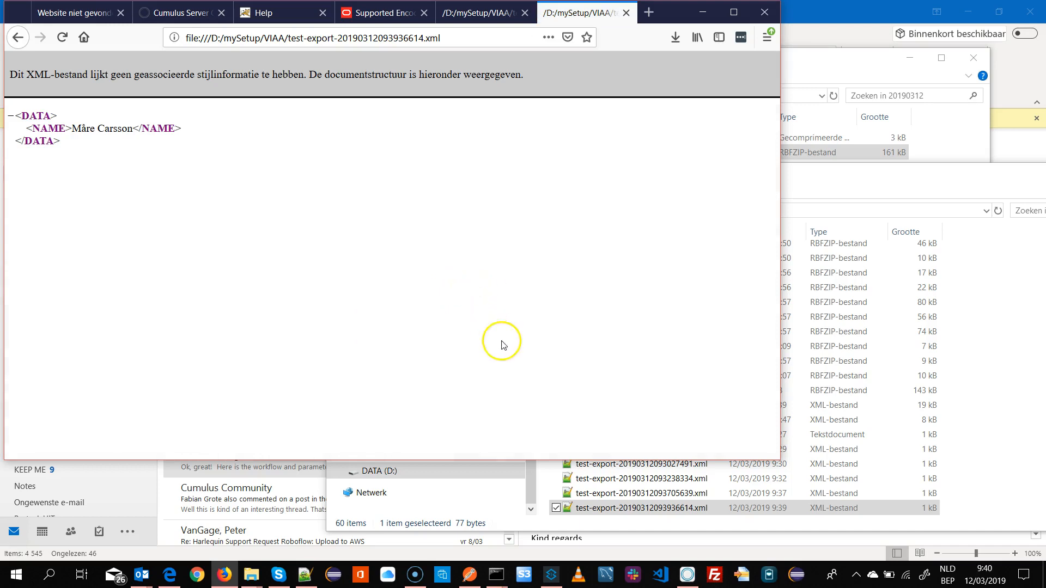
left_click(863, 182)
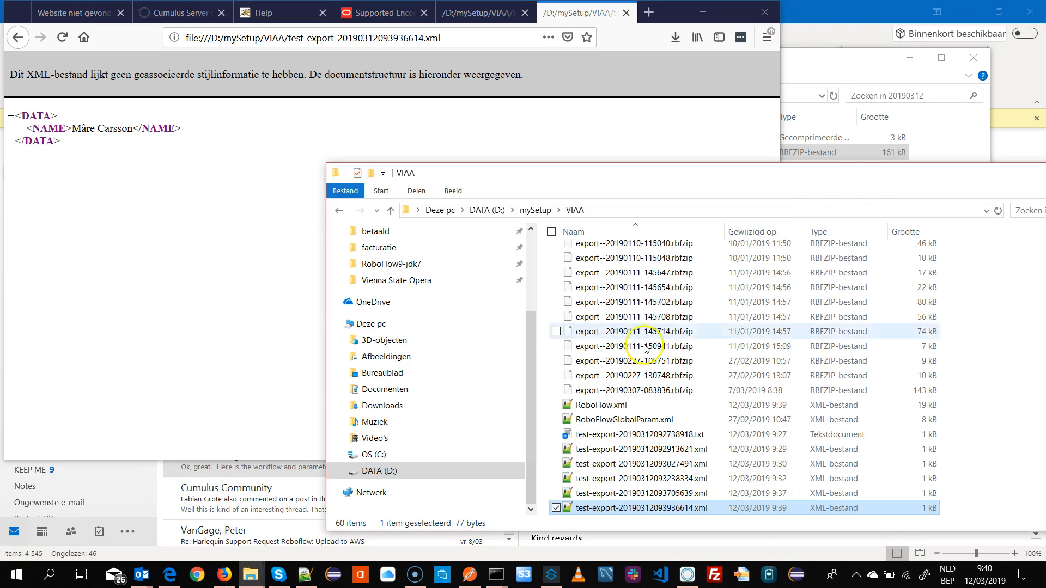
- Reopen the workflow settings to review the Value To Write parameter and the write-text-to-file action, then close them
left_click(196, 14)
left_click(304, 235)
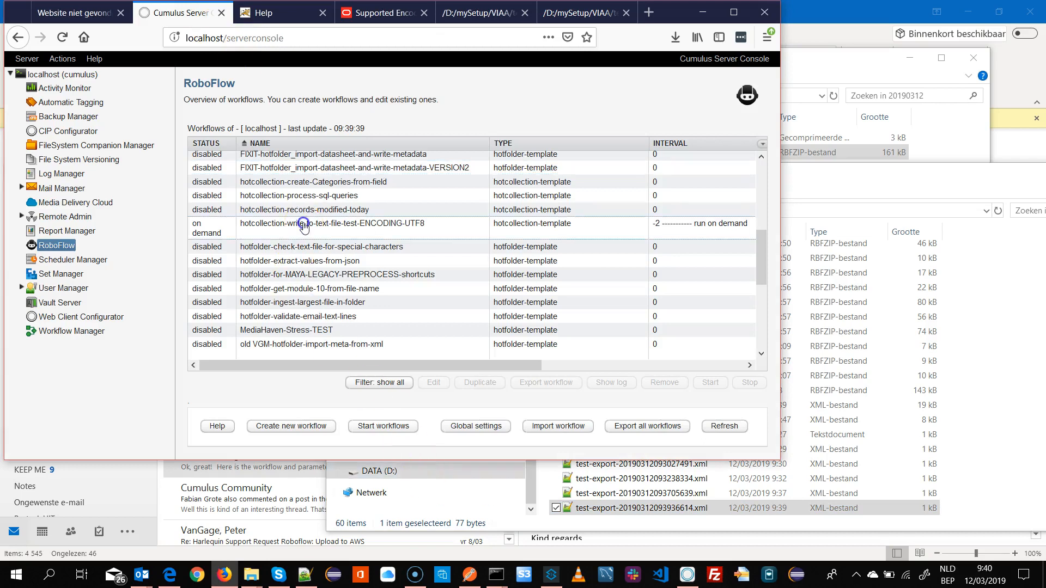
double_click(350, 228)
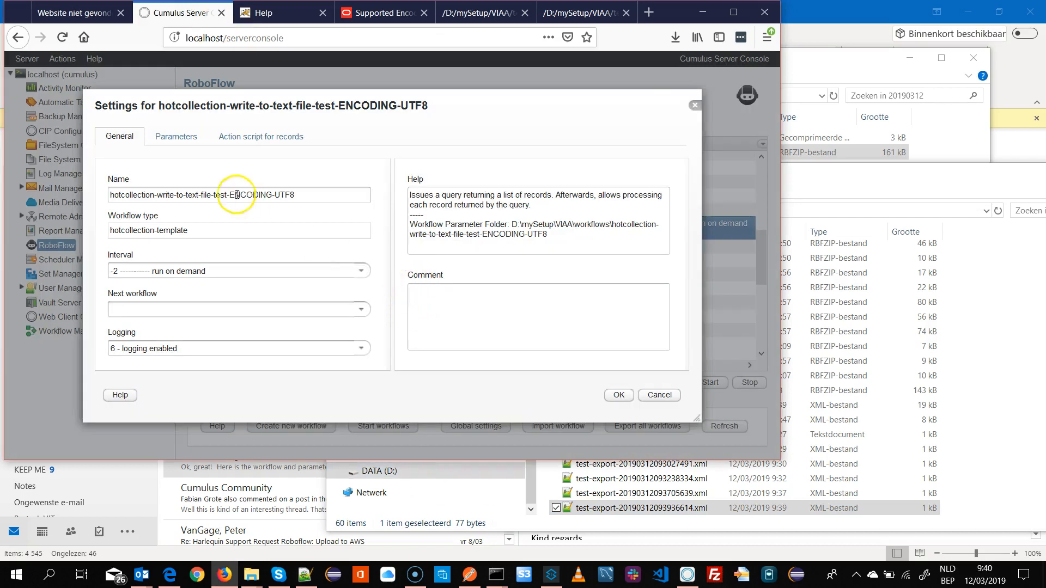
left_click(184, 142)
left_click(291, 288)
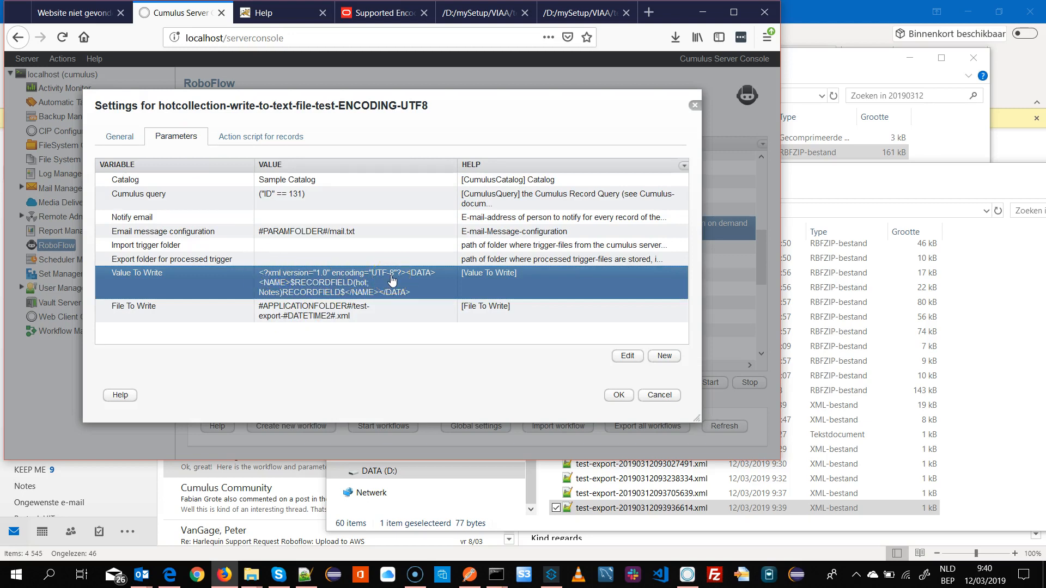
left_click(286, 137)
double_click(182, 217)
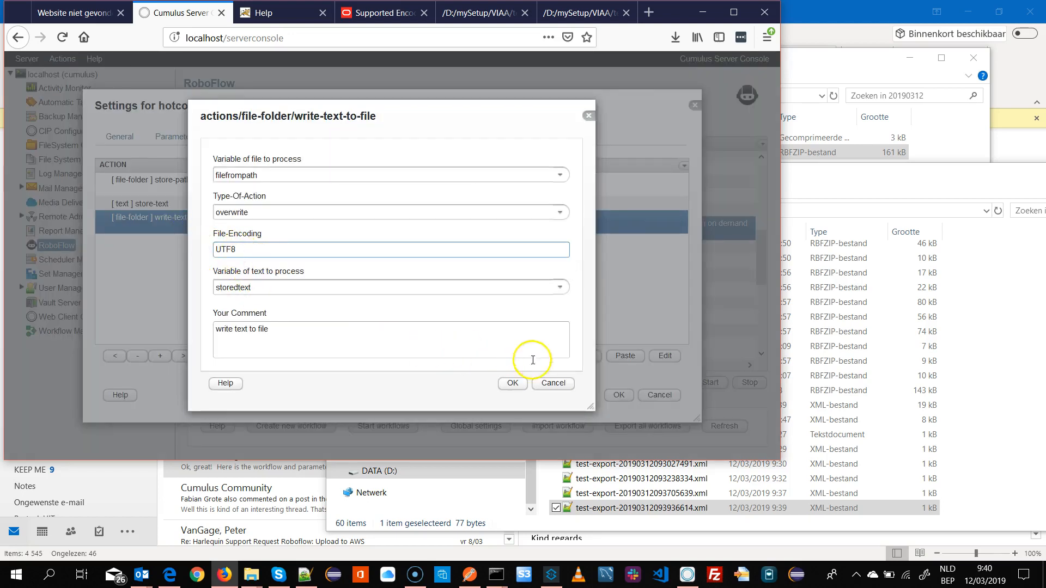
left_click(553, 383)
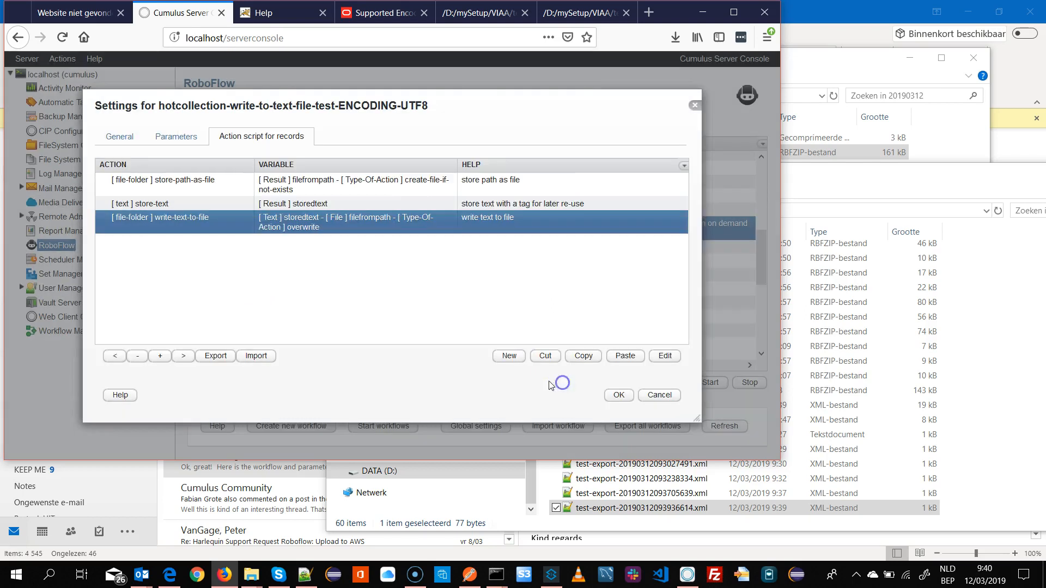
left_click(178, 140)
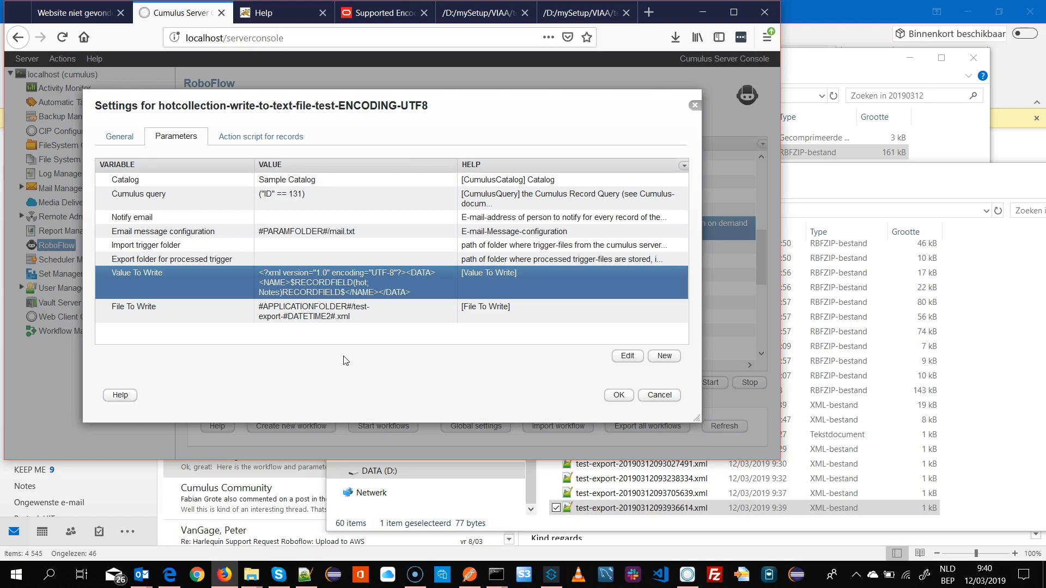
left_click(619, 394)
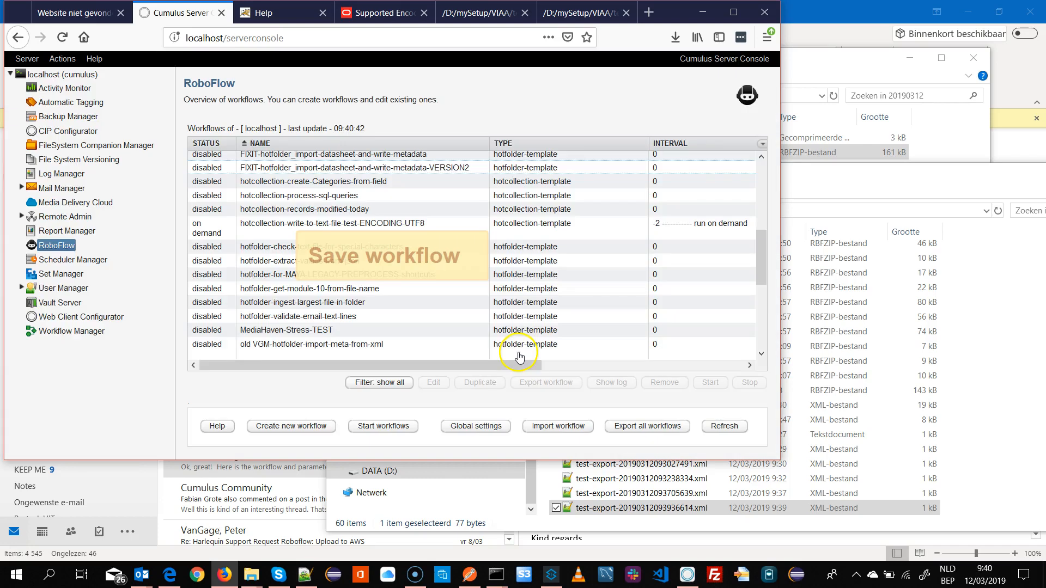